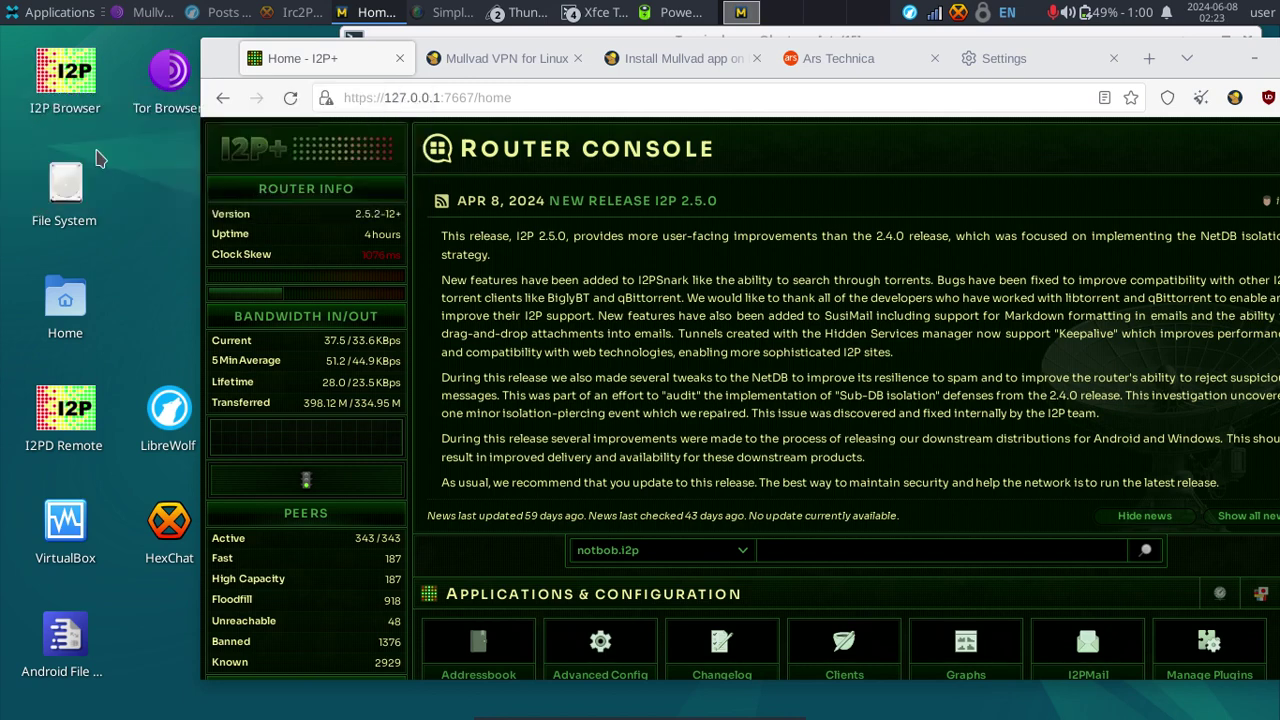
Look over the browser settings and the Mullvad VPN for Linux download page.
mouse_move(60, 70)
left_click(1038, 60)
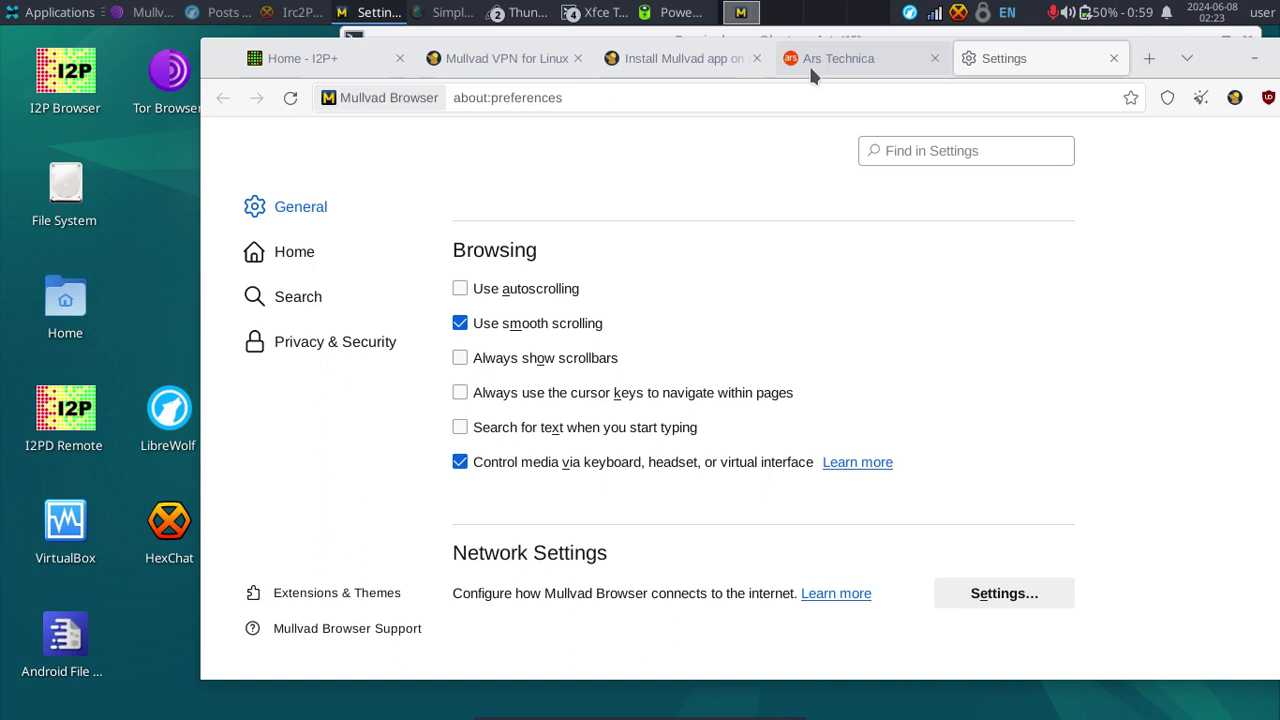
left_click(512, 62)
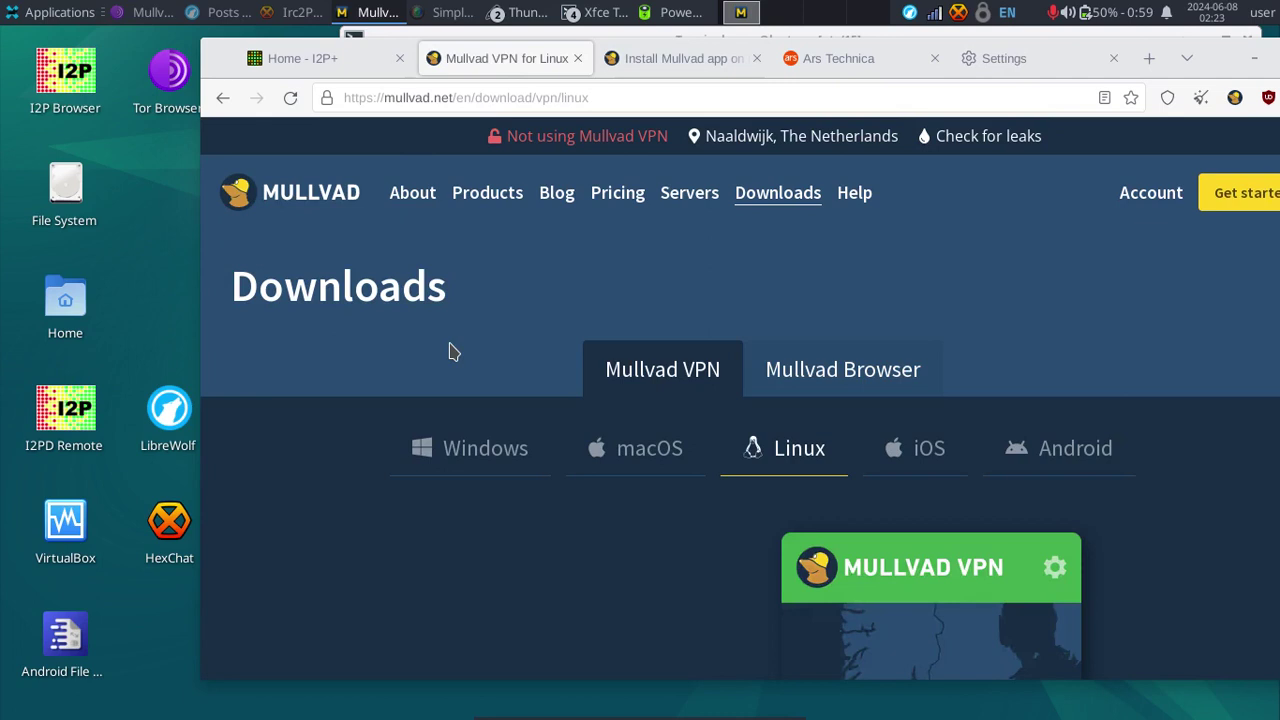
Set the browser's security level to Safer in the privacy and security settings.
left_click(1040, 60)
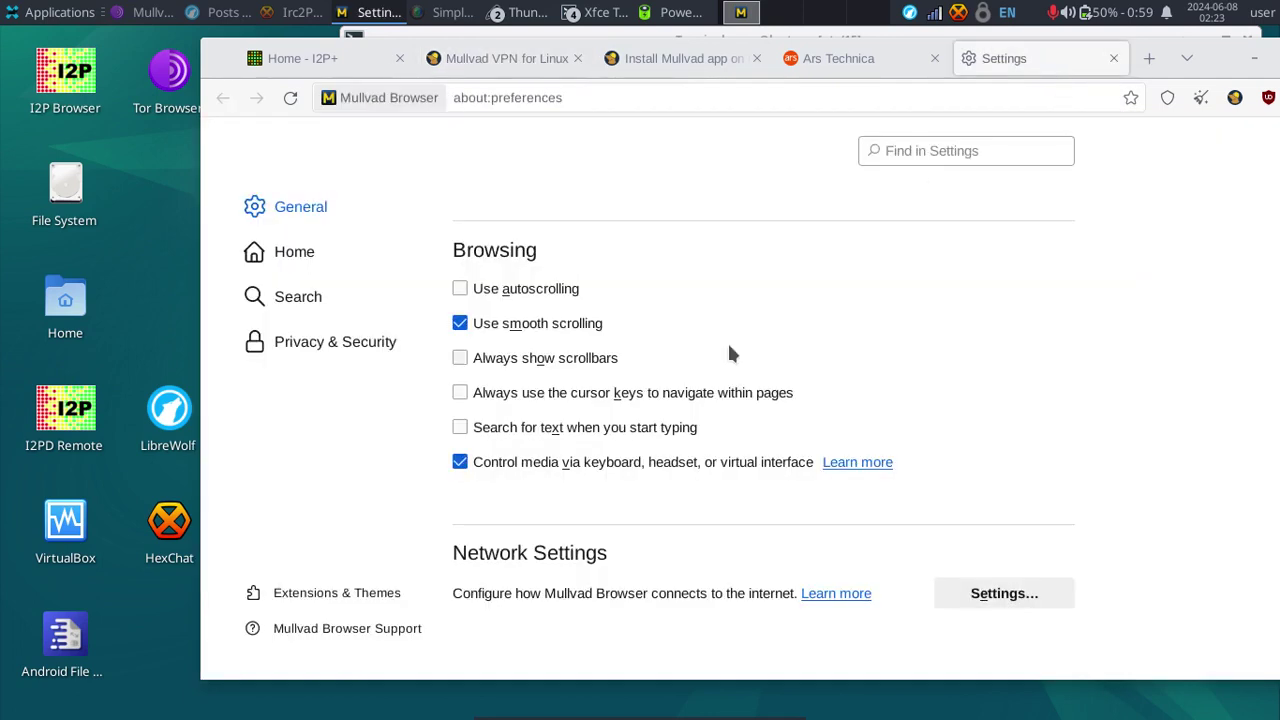
scroll(729, 353, "up", 15)
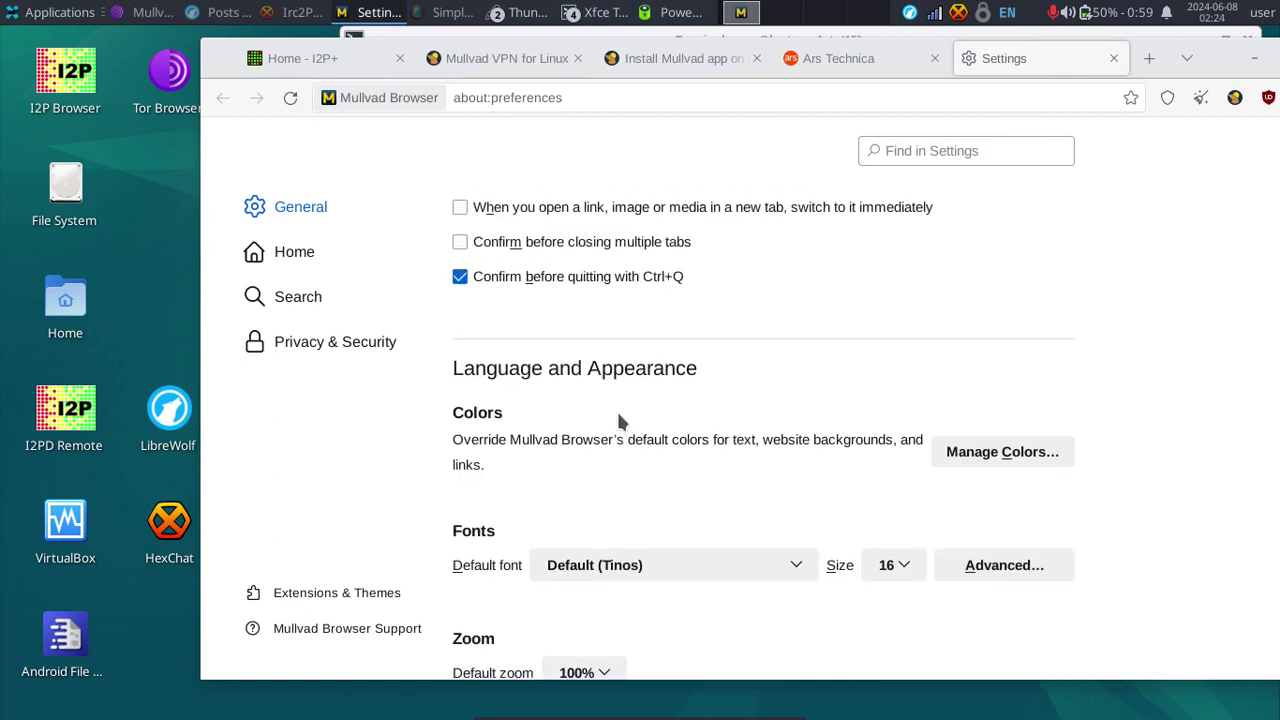
scroll(618, 422, "up", 5)
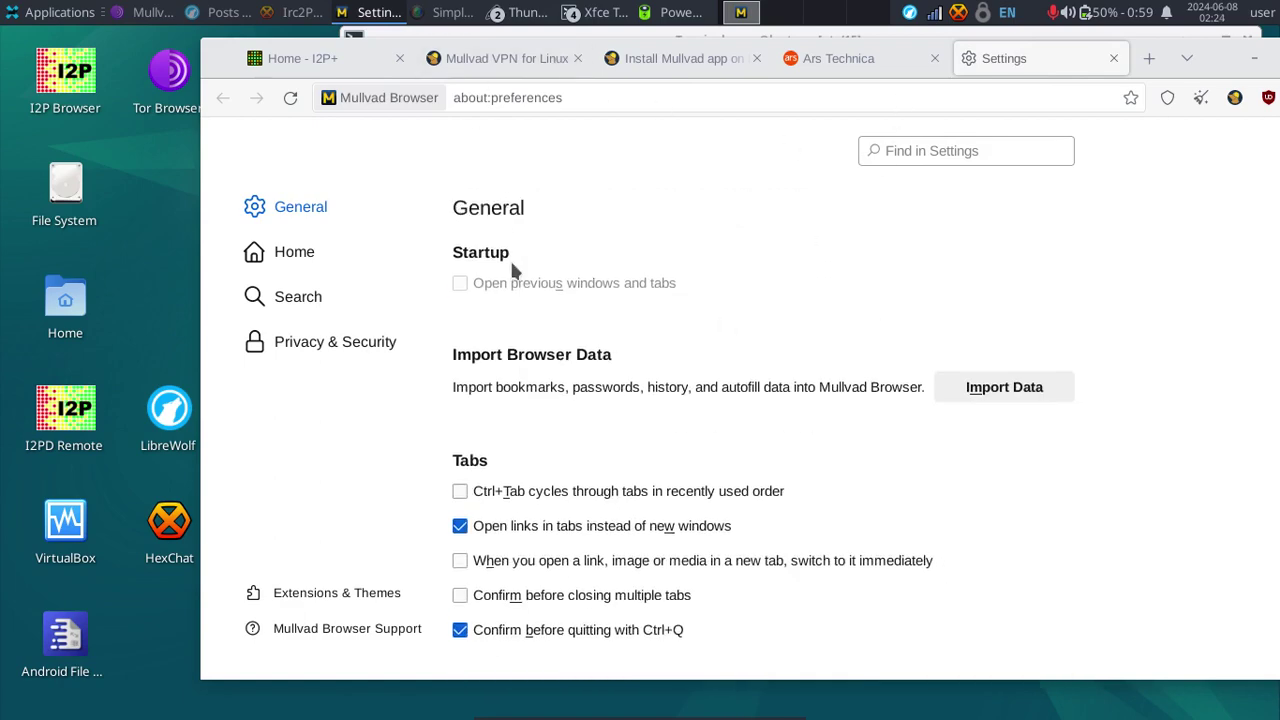
left_click(296, 358)
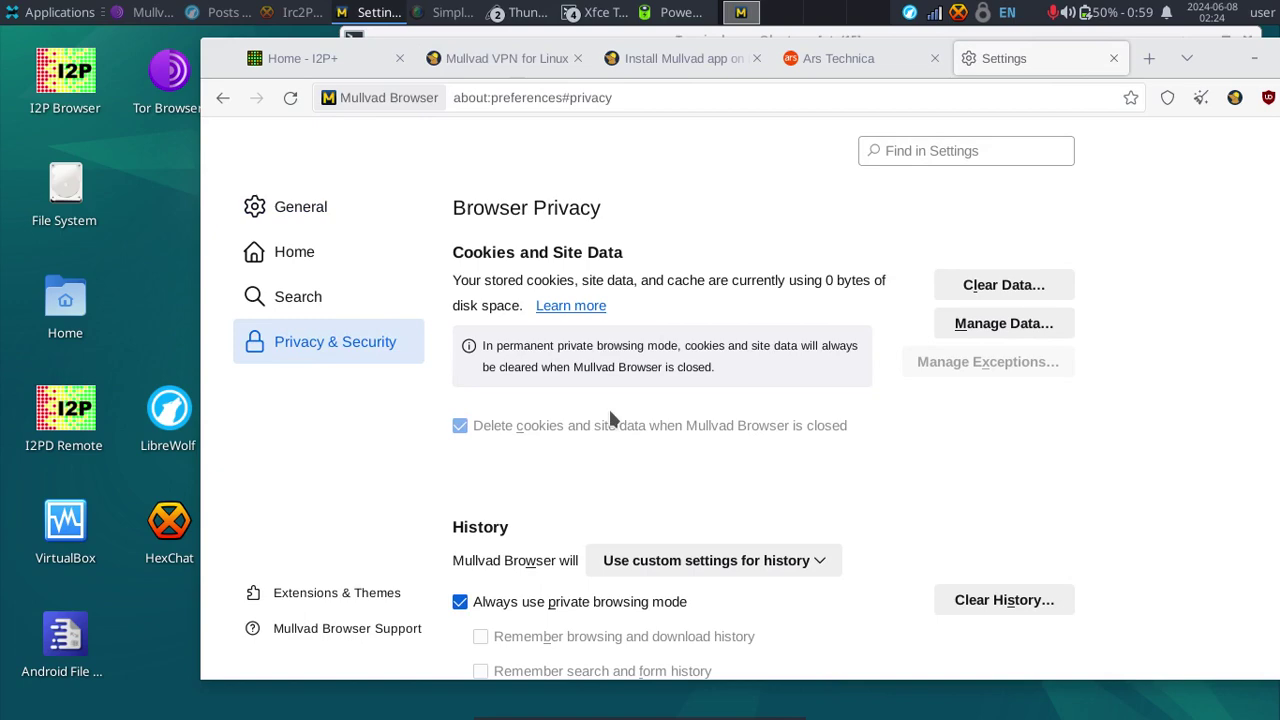
scroll(784, 580, "down", 10)
scroll(786, 588, "down", 3)
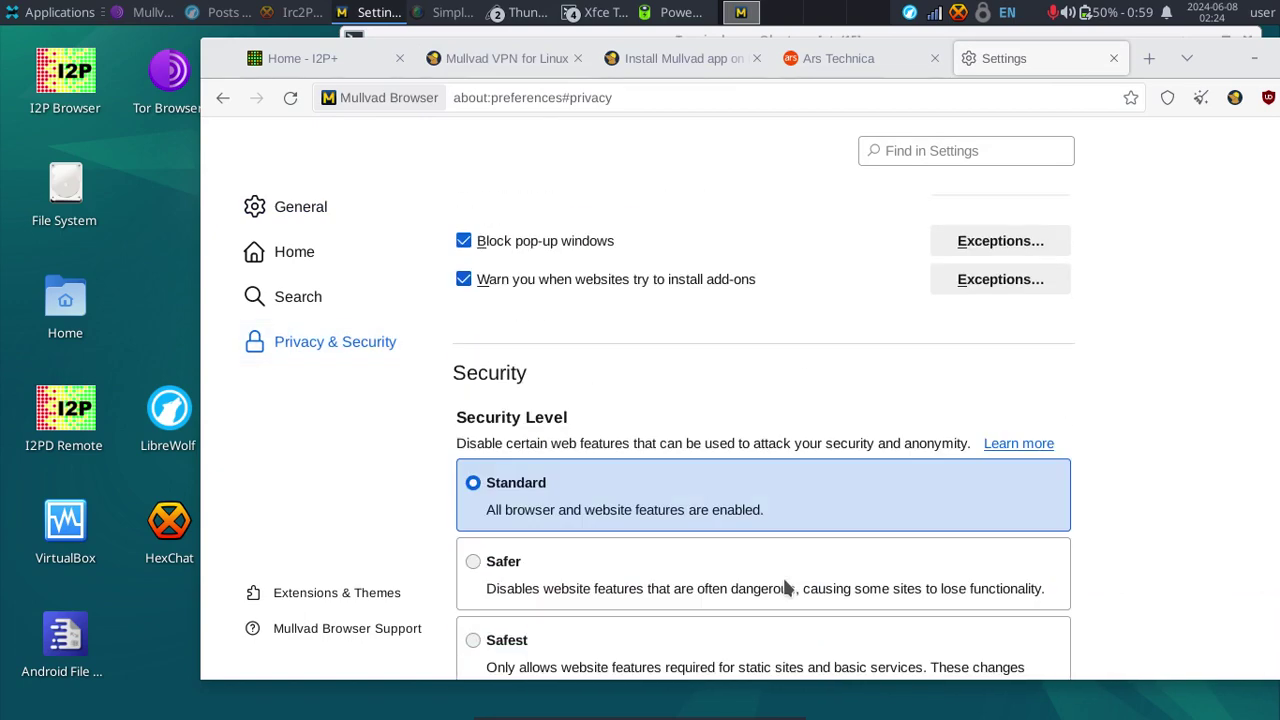
left_click(489, 565)
scroll(640, 570, "down", 3)
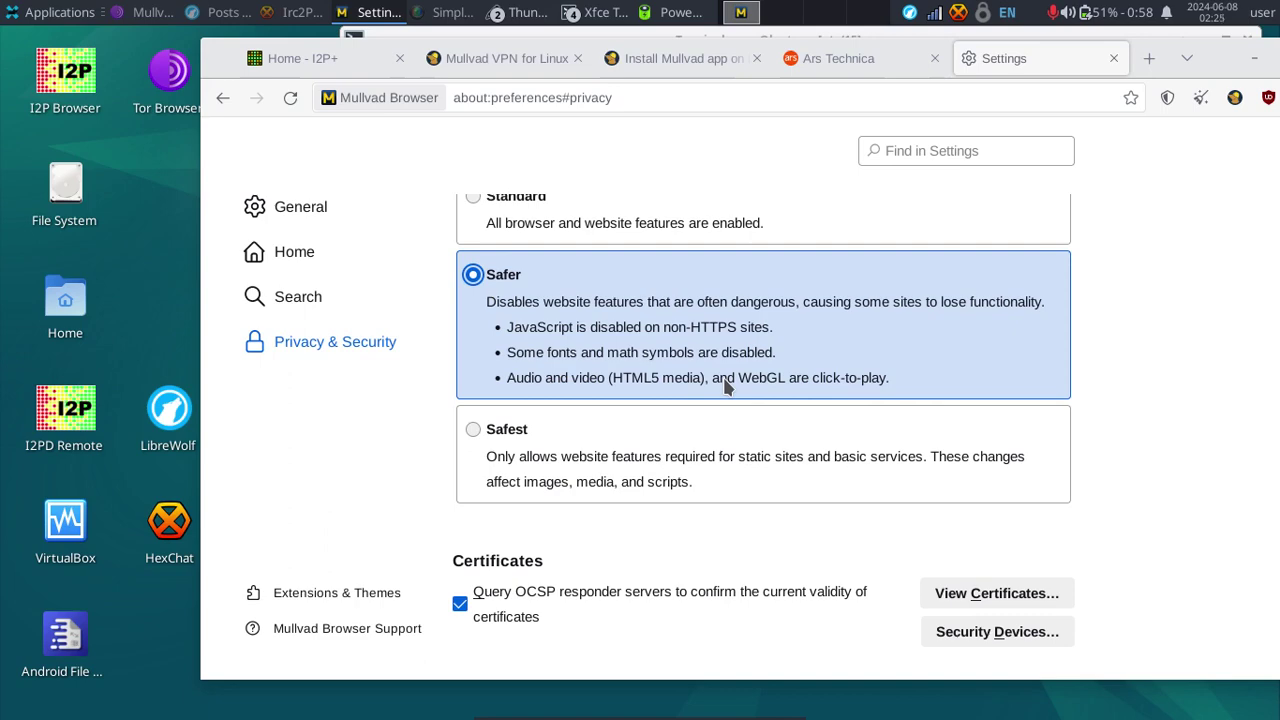
Review the DNS over HTTPS protection options along with the certificate and HTTPS-Only Mode settings.
scroll(1081, 268, "down", 10)
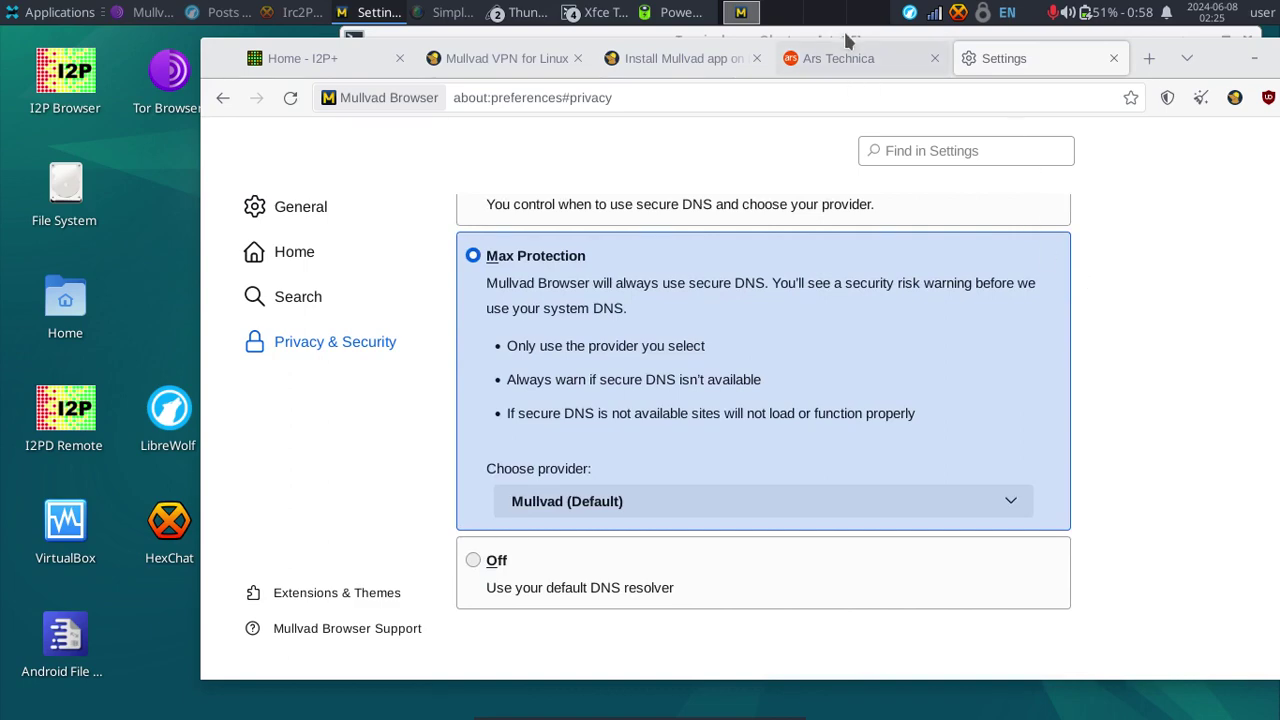
scroll(1000, 340, "up", 5)
scroll(1050, 342, "down", 3)
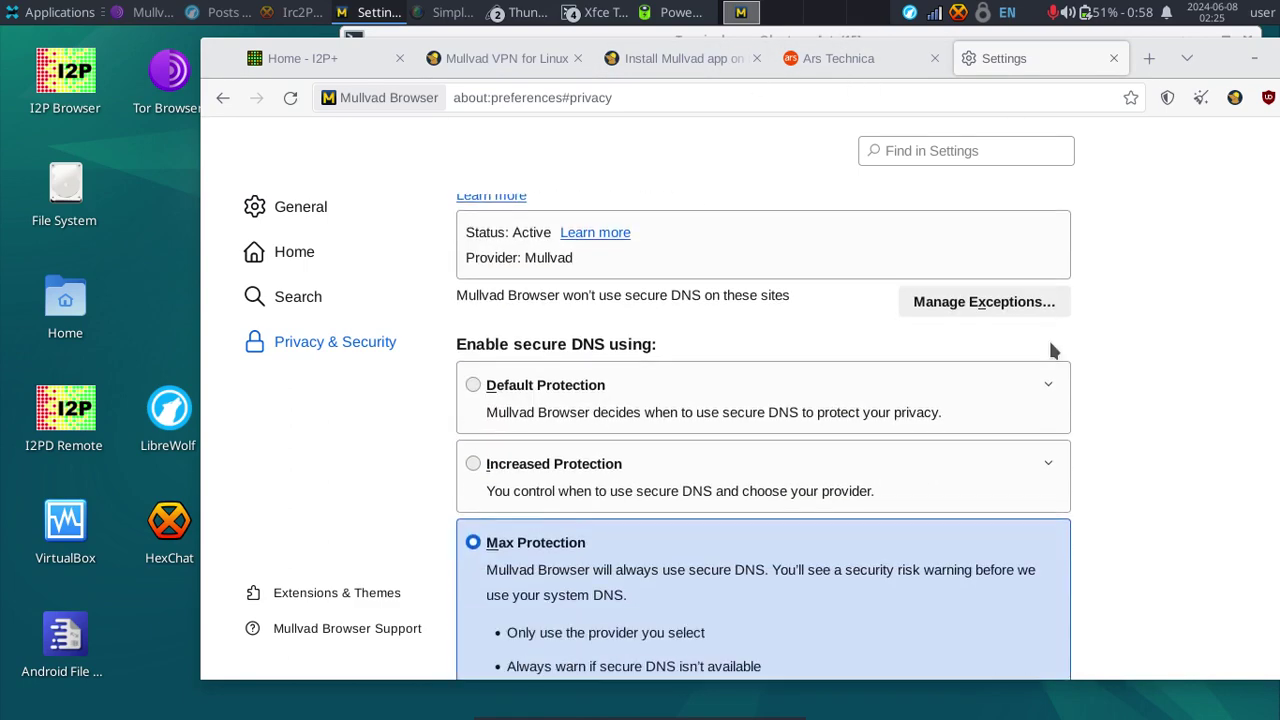
scroll(1050, 342, "up", 7)
scroll(1135, 365, "up", 10)
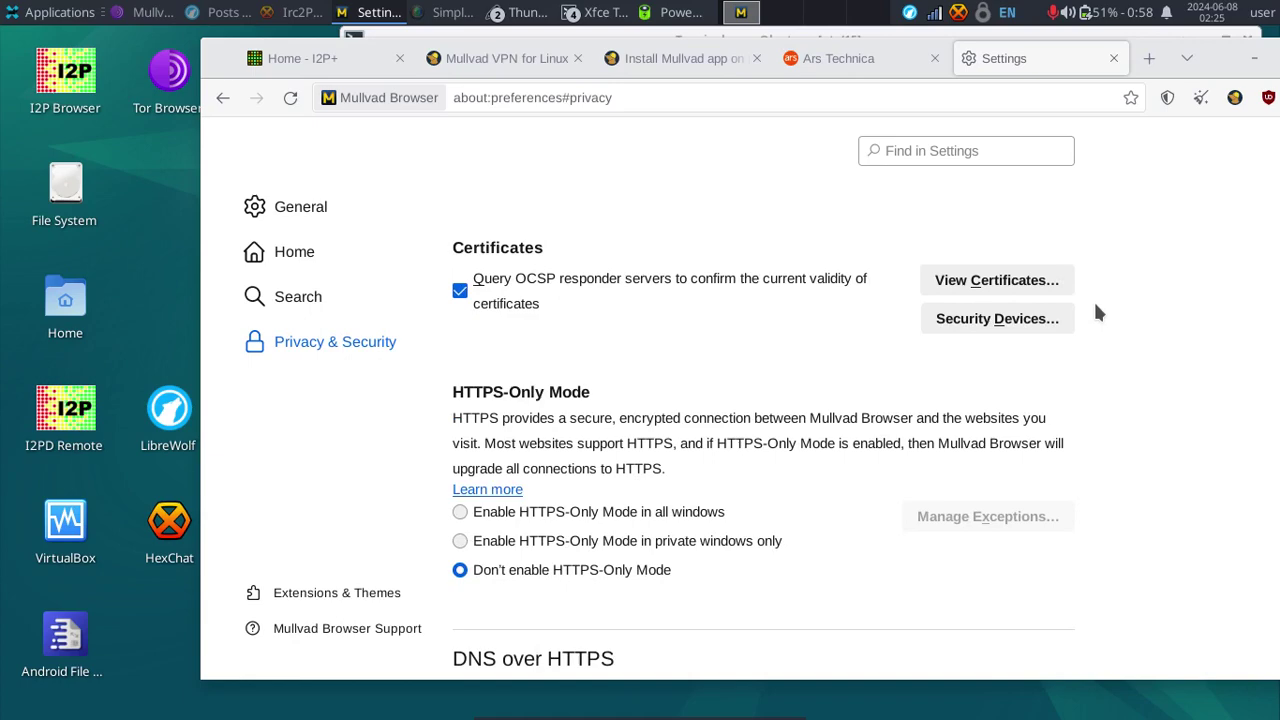
Open the network connection settings and review the full manual proxy configuration for I2P.
left_click(284, 207)
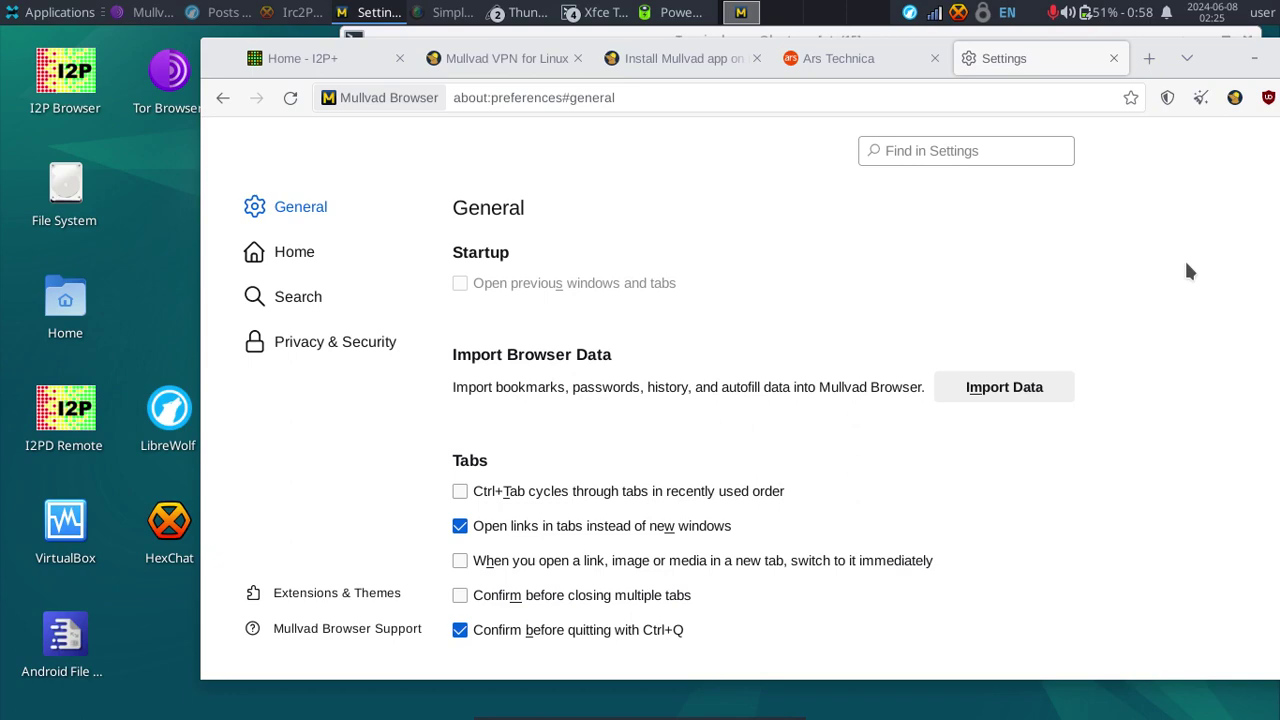
scroll(1208, 290, "down", 10)
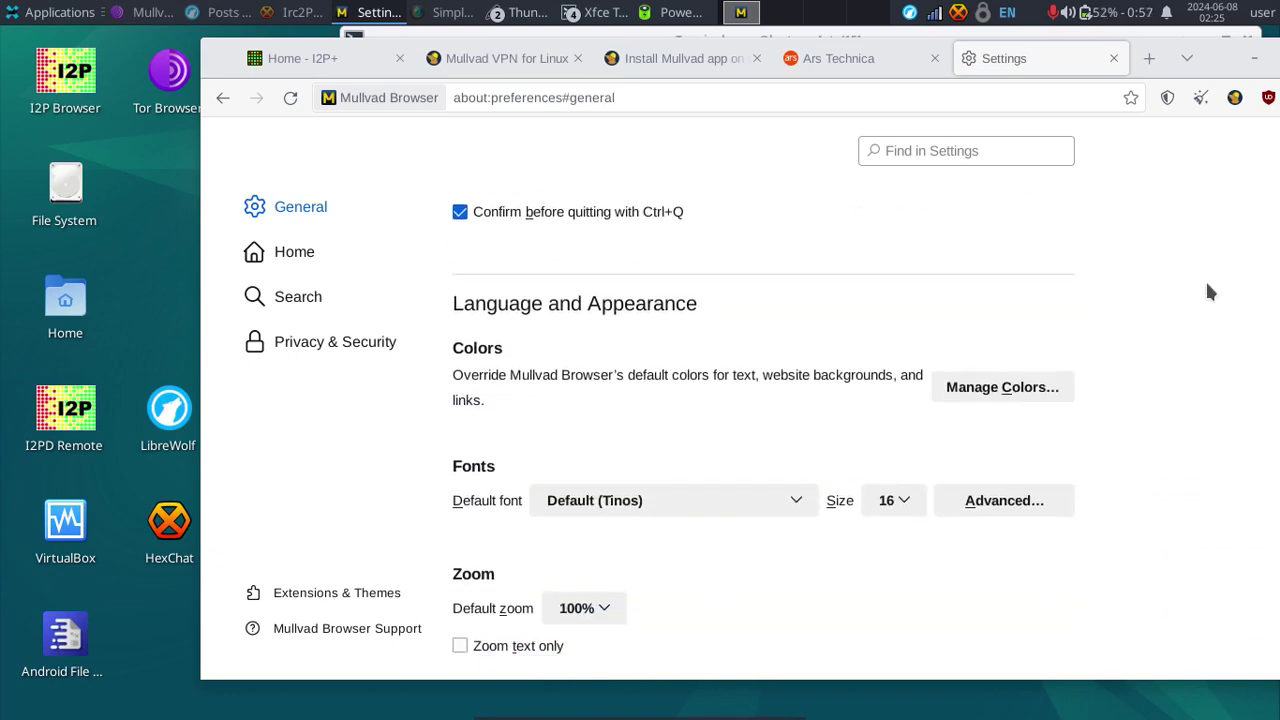
scroll(1208, 290, "down", 10)
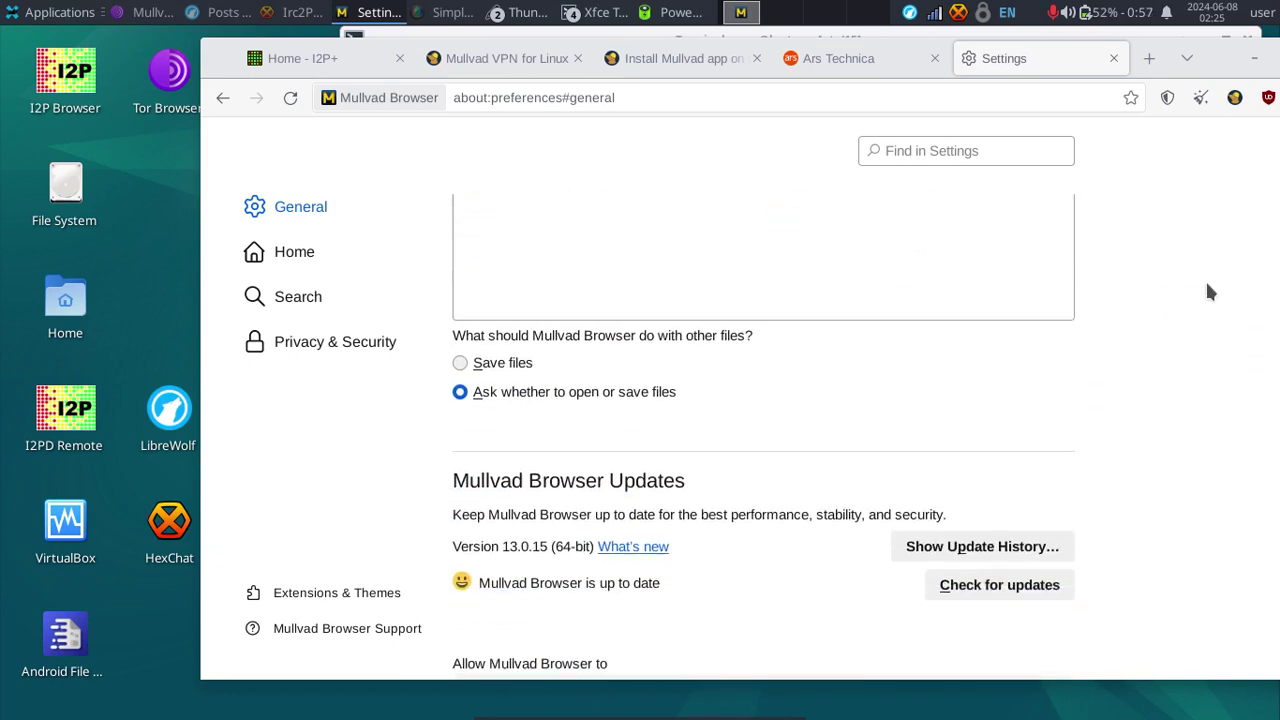
scroll(1207, 285, "down", 2)
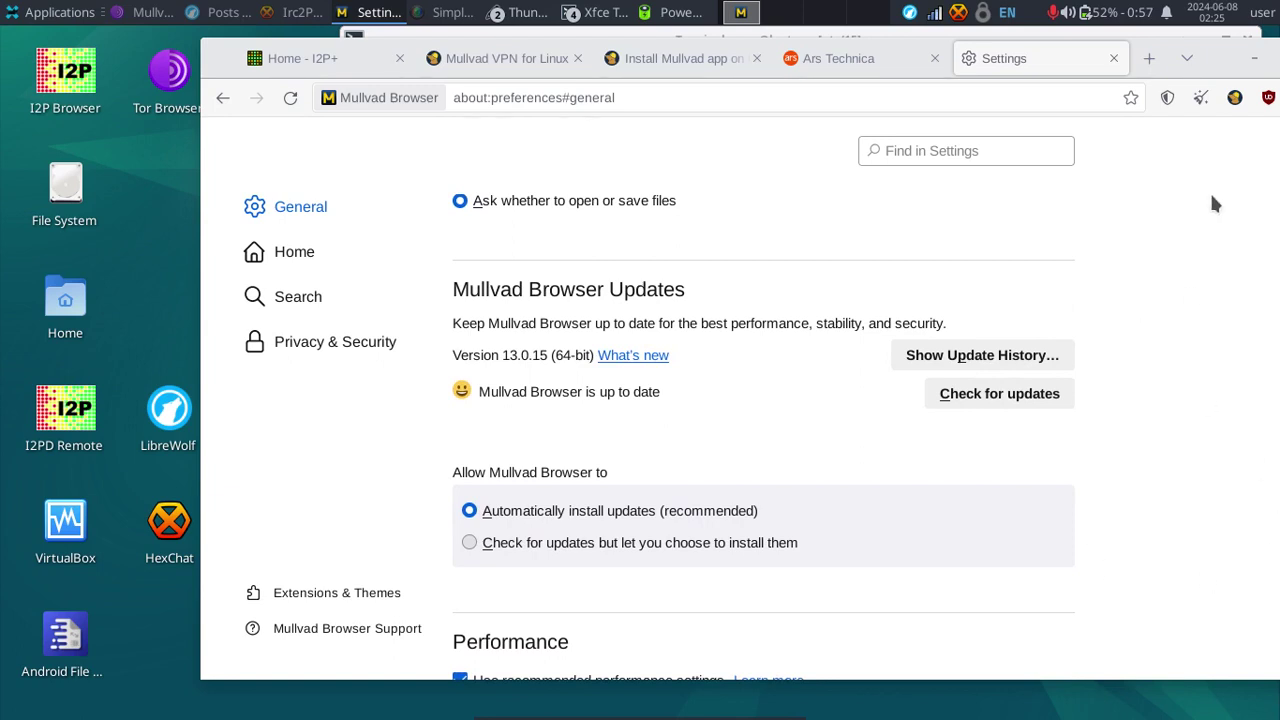
scroll(1213, 204, "down", 10)
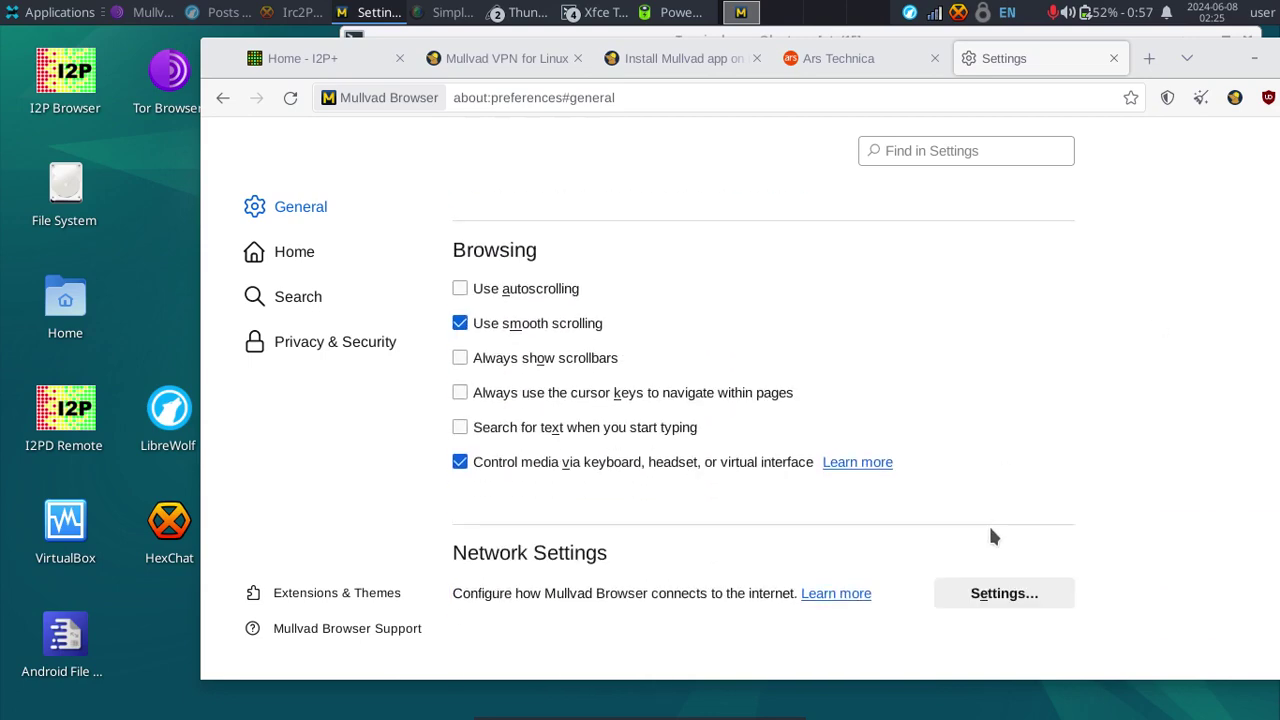
left_click(982, 593)
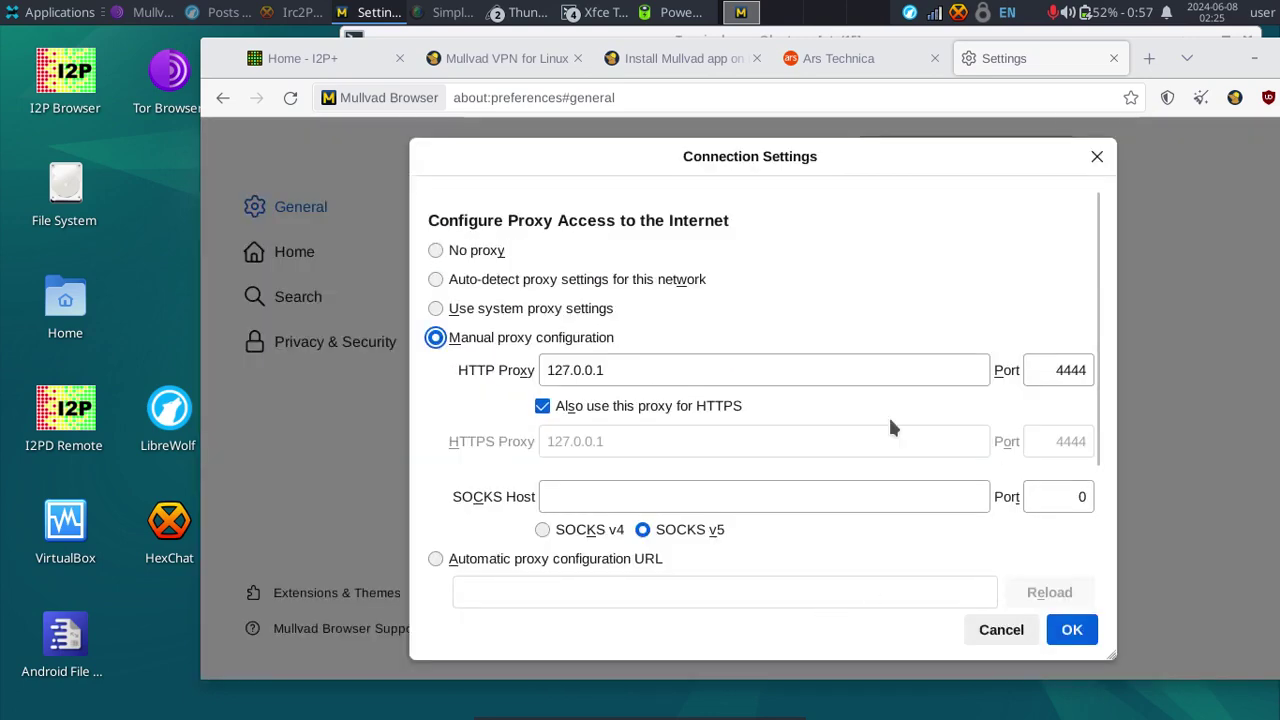
left_click_drag(1094, 266, 1106, 567)
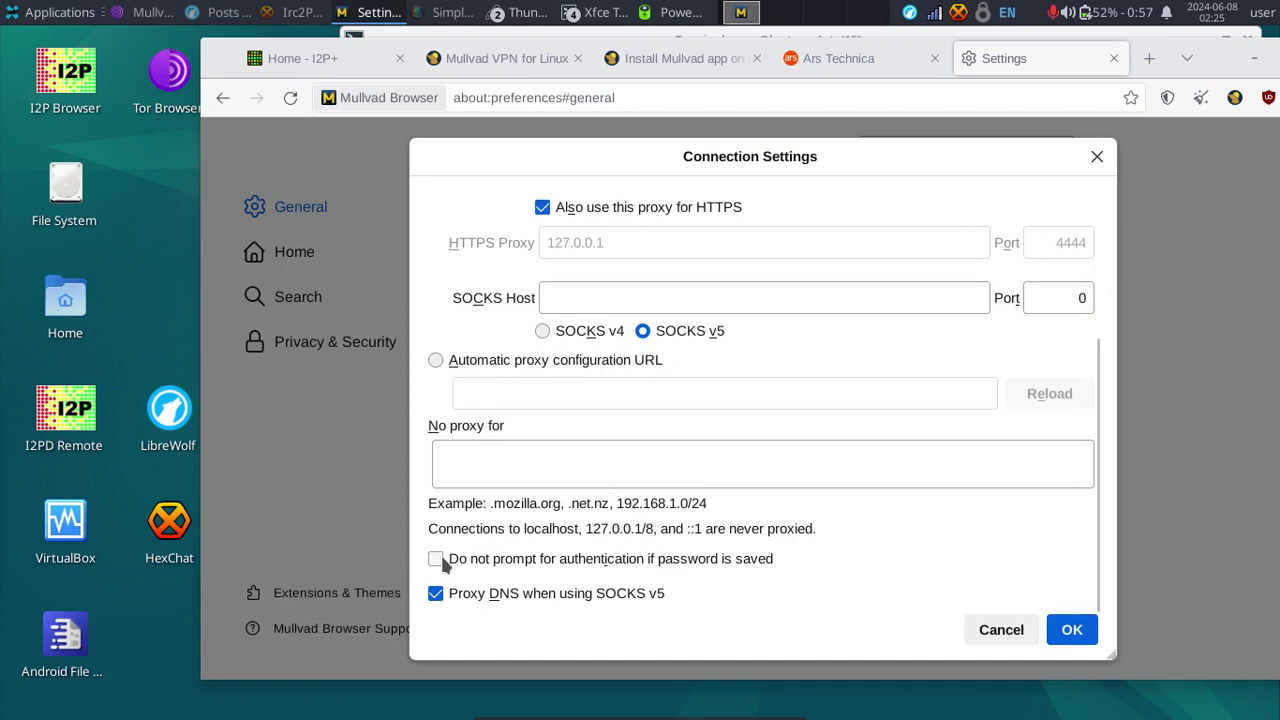
scroll(520, 300, "up", 4)
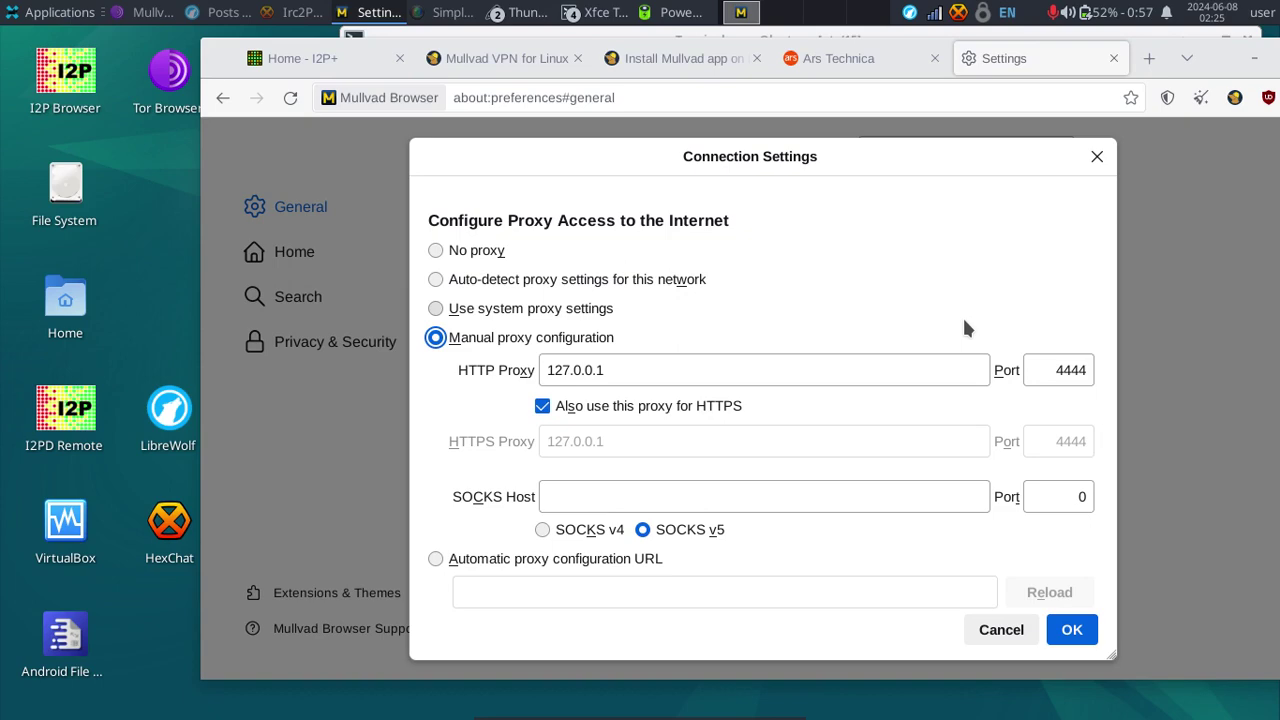
Look through the I2P+ router console home page, including its applications and sites of interest.
left_click(313, 65)
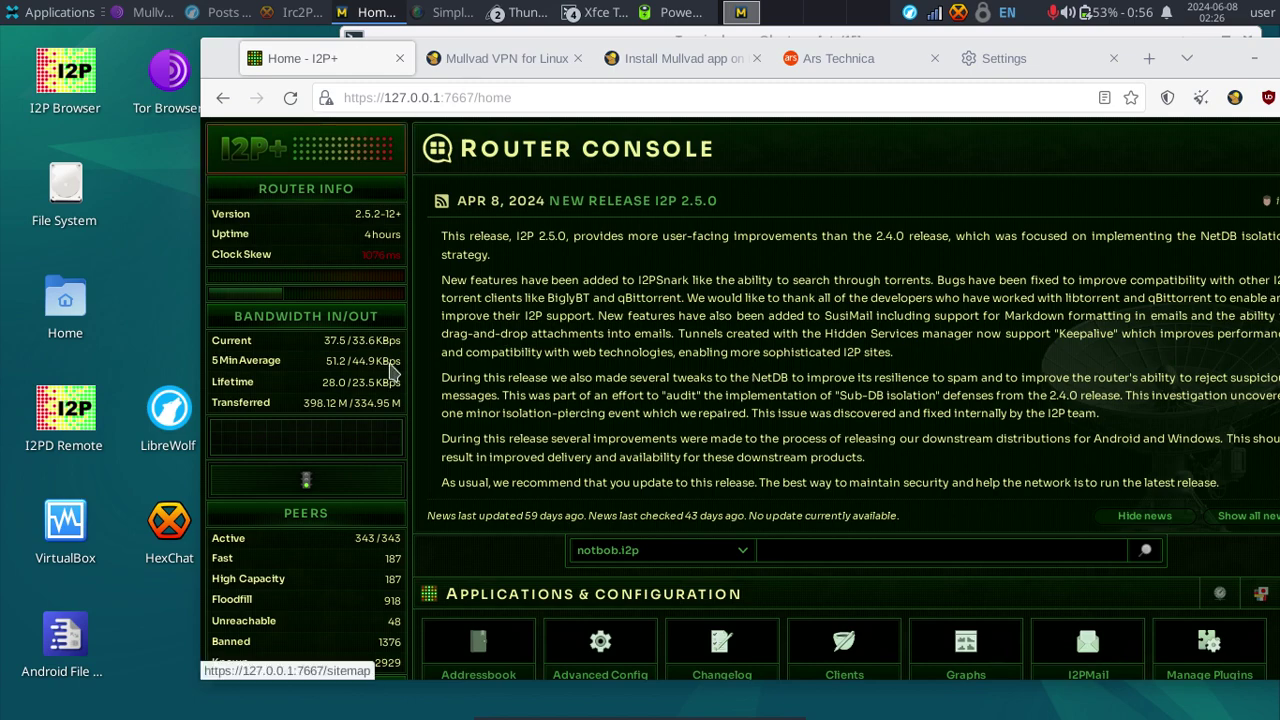
scroll(562, 392, "down", 3)
scroll(566, 415, "down", 3)
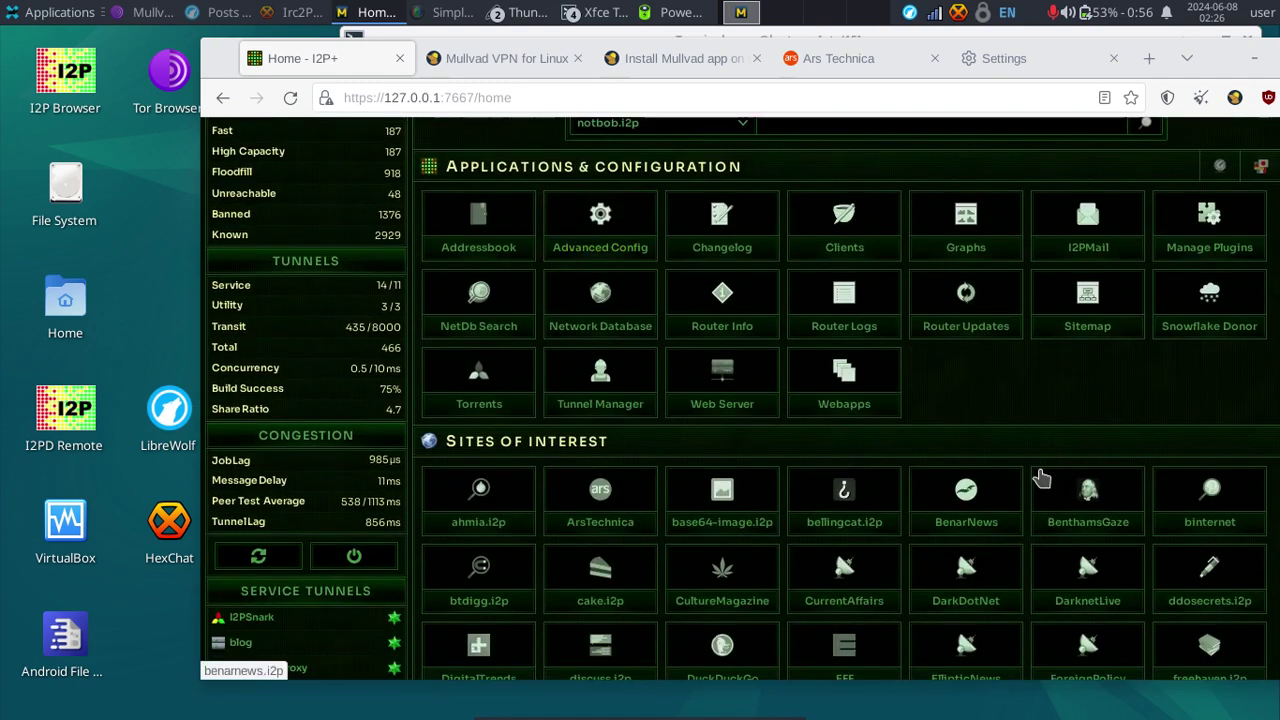
scroll(817, 456, "down", 3)
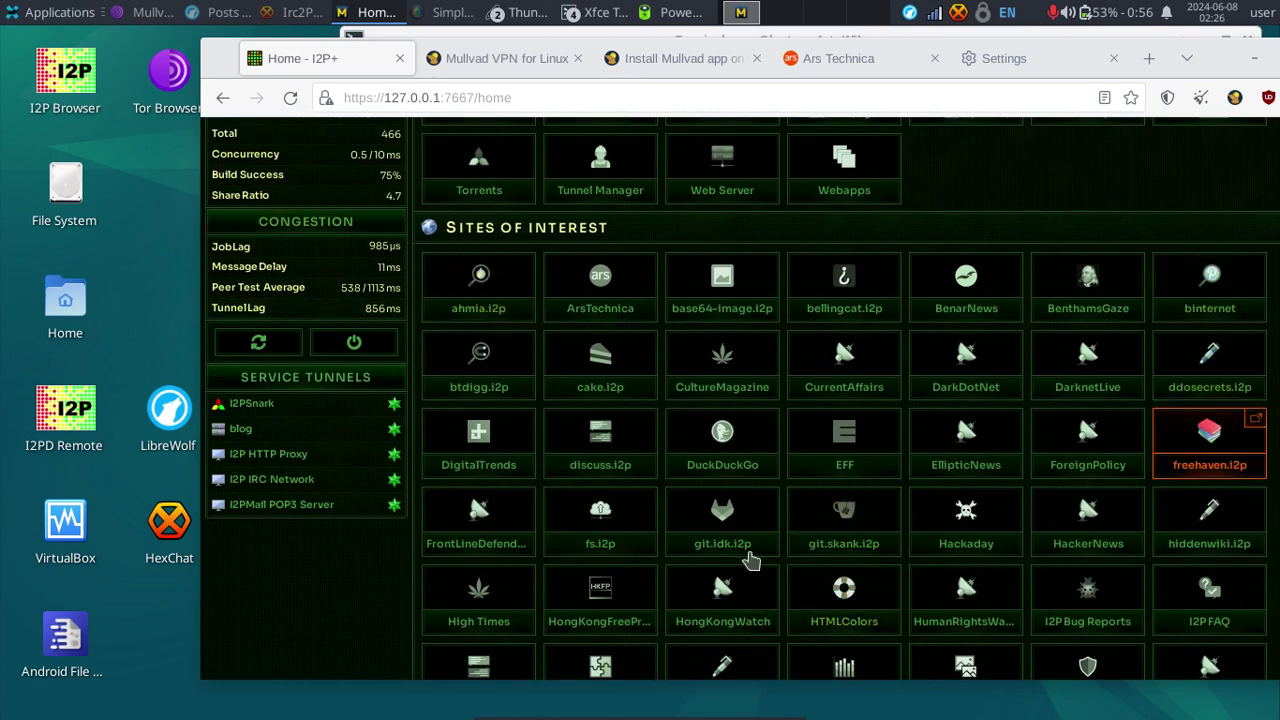
scroll(690, 470, "down", 4)
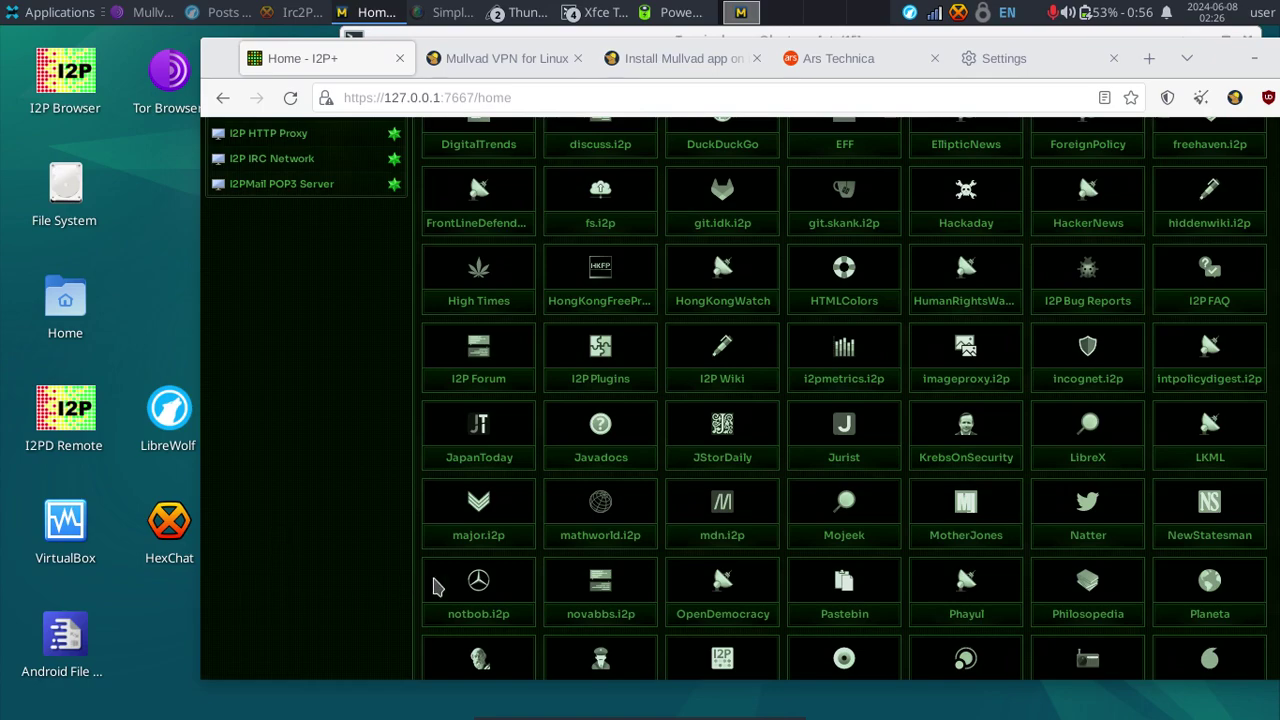
scroll(470, 585, "up", 3)
scroll(620, 568, "up", 10)
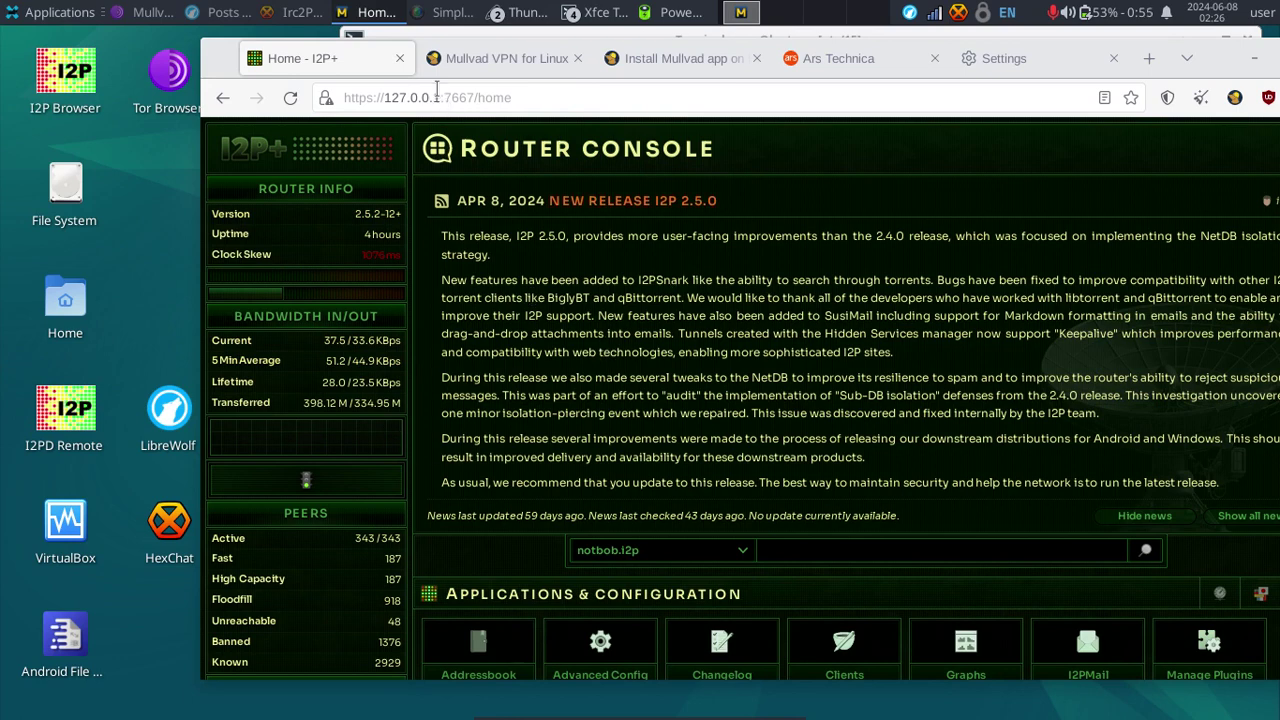
Return to the browser's connection settings and accept the manual proxy configuration.
left_click(1004, 58)
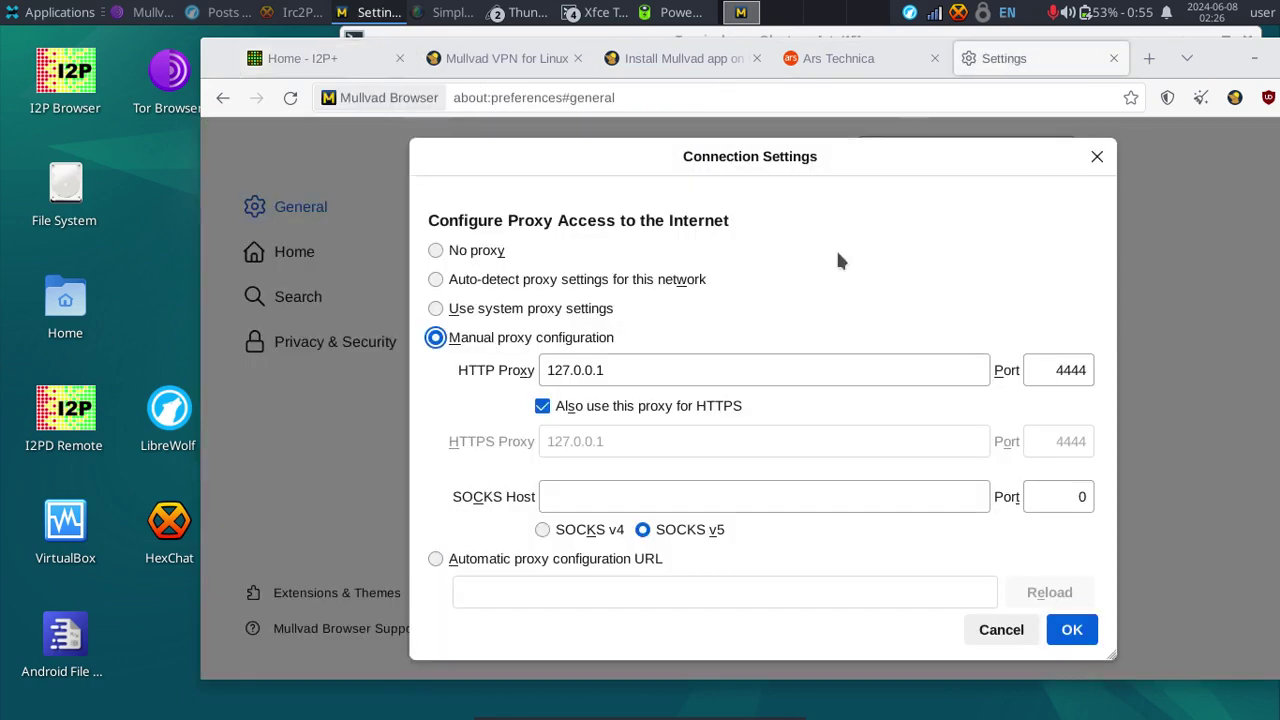
left_click(1071, 629)
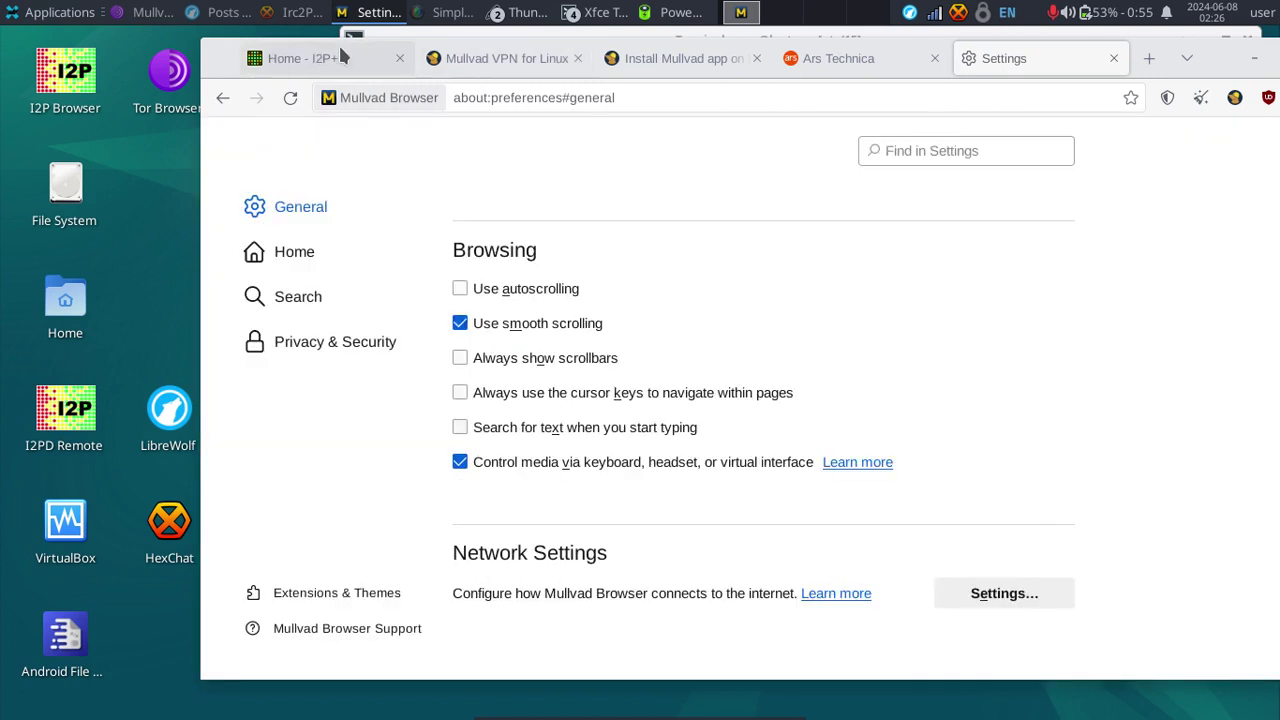
Open a terminal, enlarge its window, and display the contents of the /usr/bin/start-i2p script.
left_click(48, 10)
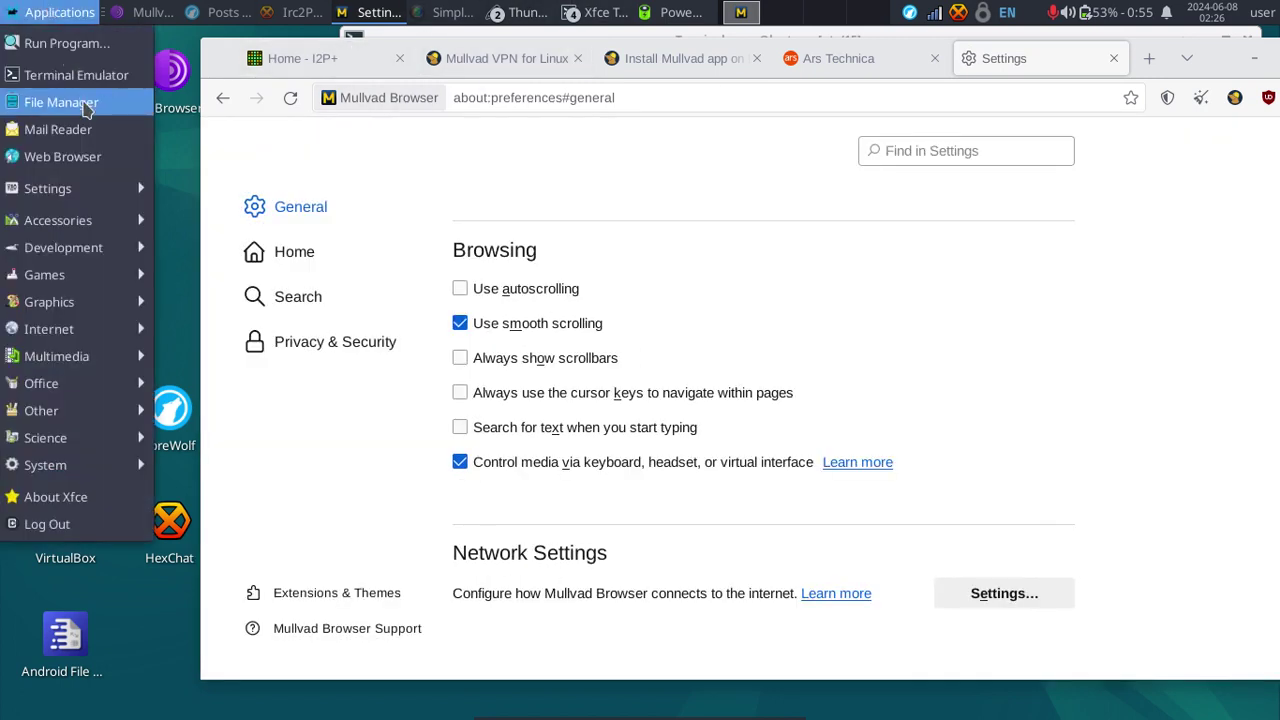
left_click(78, 78)
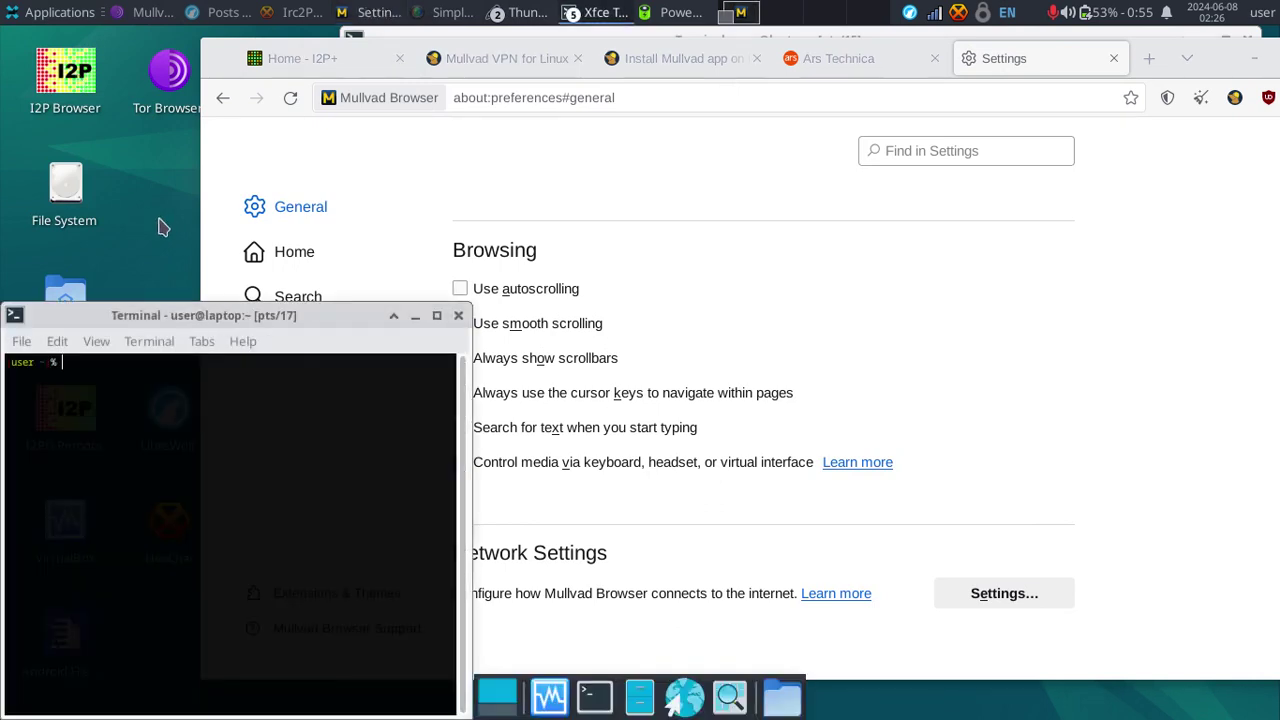
left_click_drag(294, 314, 294, 44)
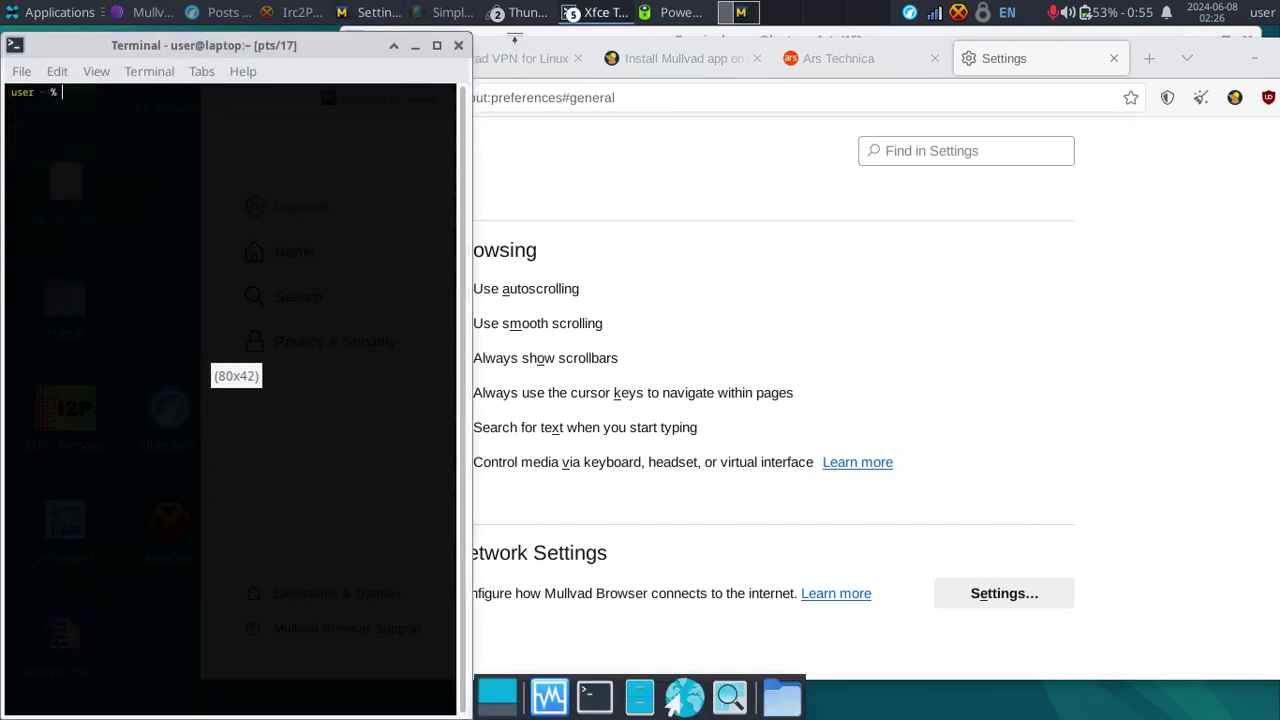
left_click(471, 262)
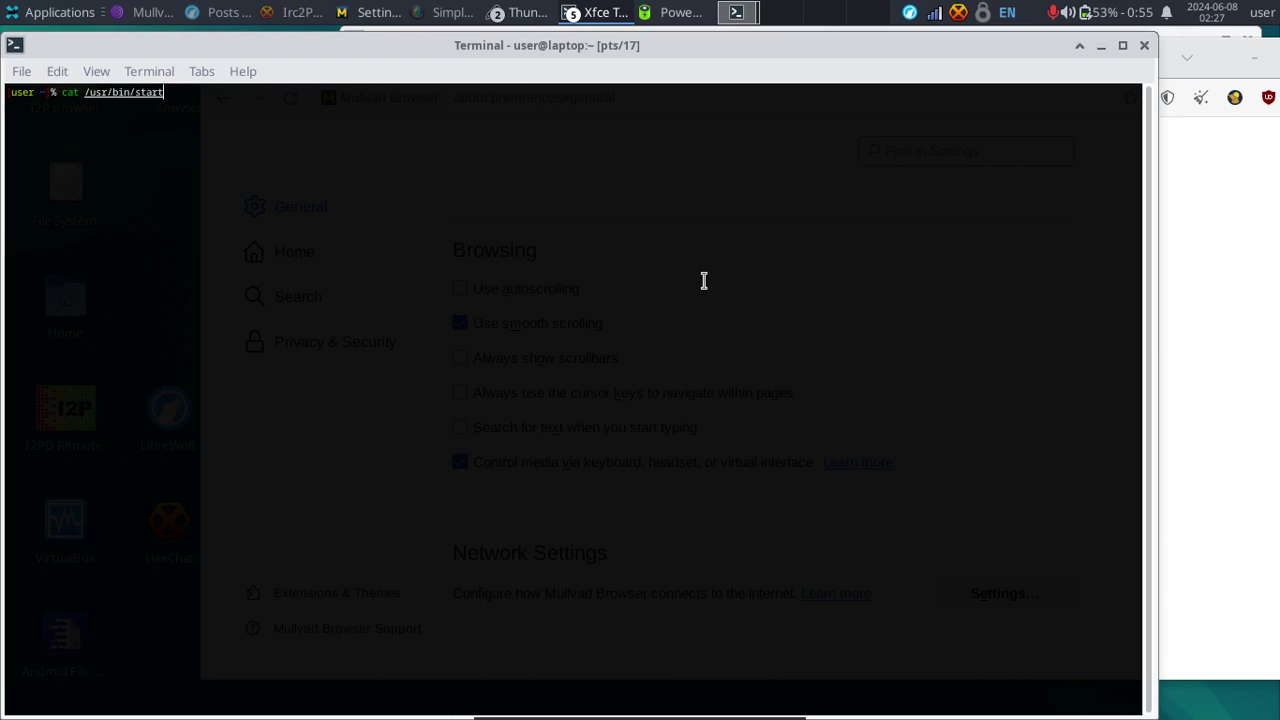
type("/bin/start-i2p")
key("Return")
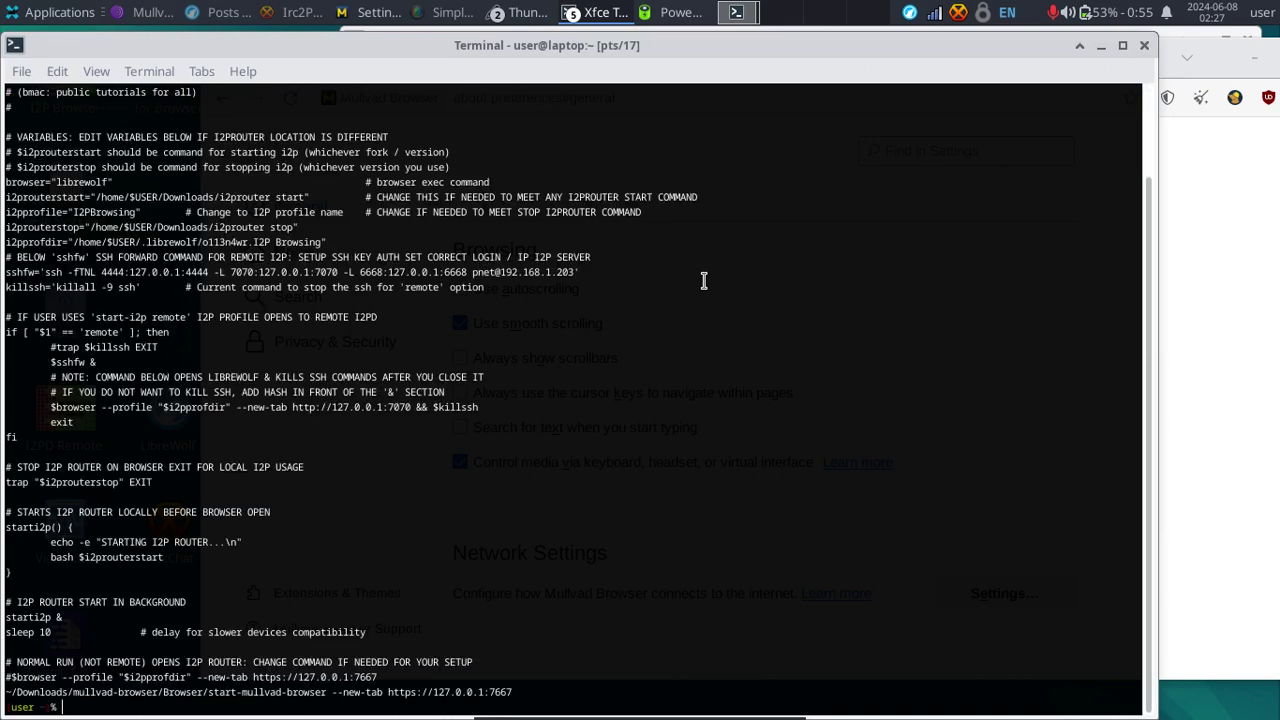
In a new terminal tab, list the Desktop folder's files and display the contents of i2p.desktop.
left_click_drag(138, 42, 287, 45)
left_click(142, 65)
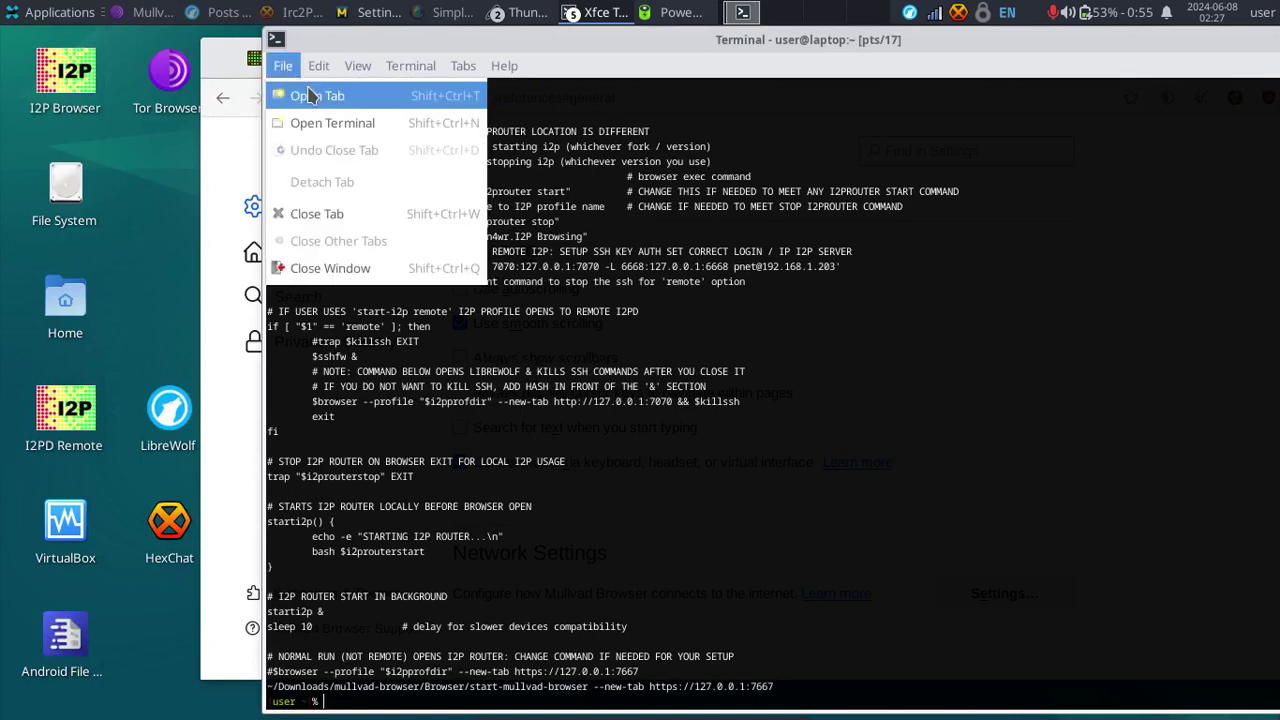
left_click(285, 94)
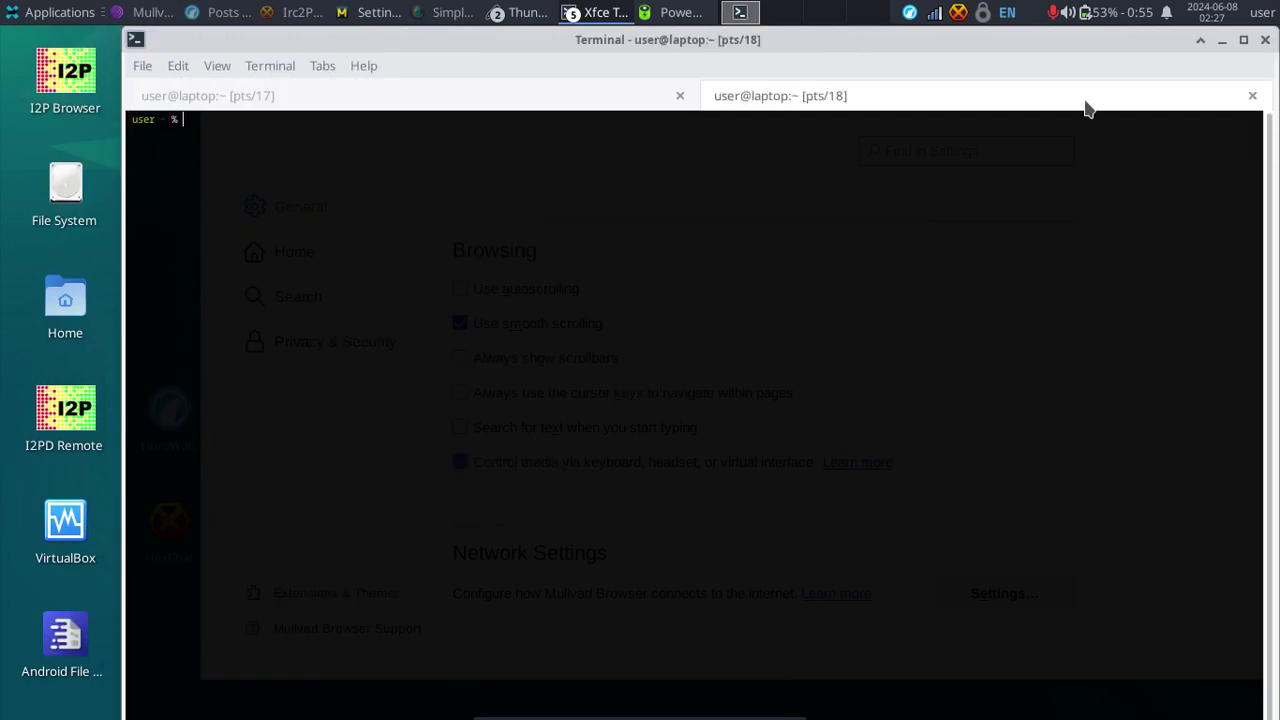
type("cd Desktop")
key("Return")
type("ls")
key("Return")
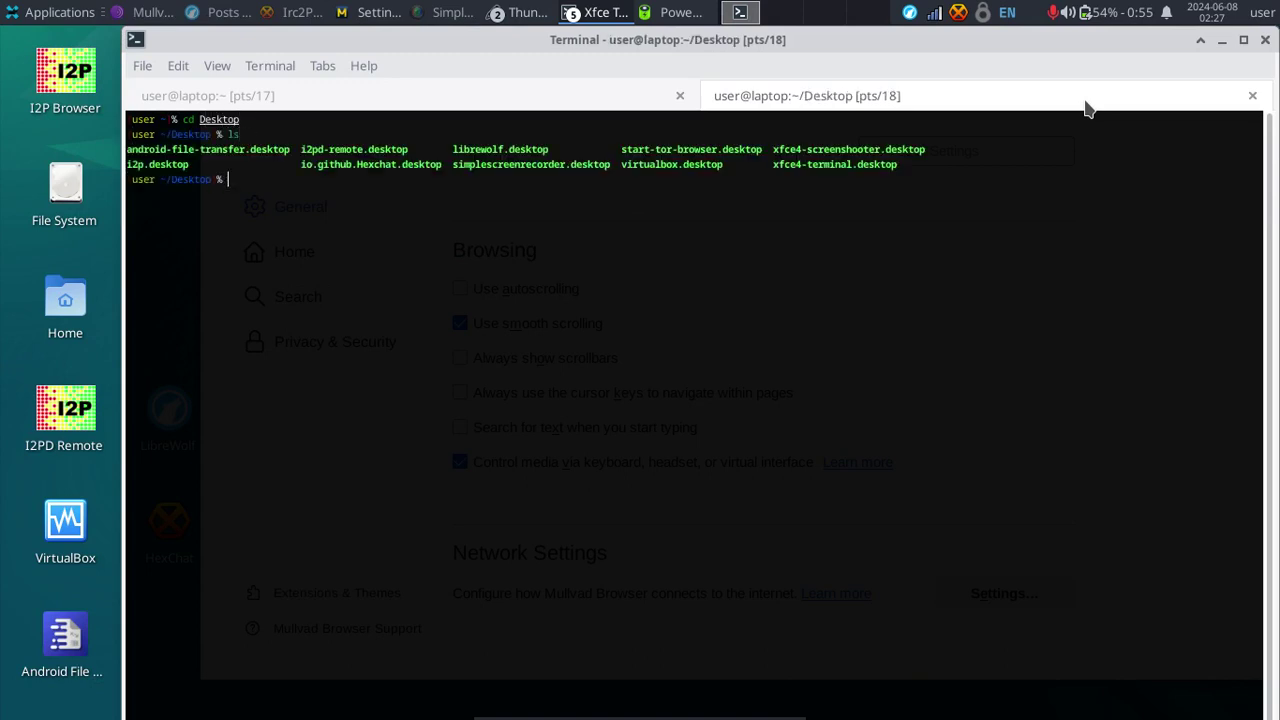
type("cat i2p.desktop")
key("Return")
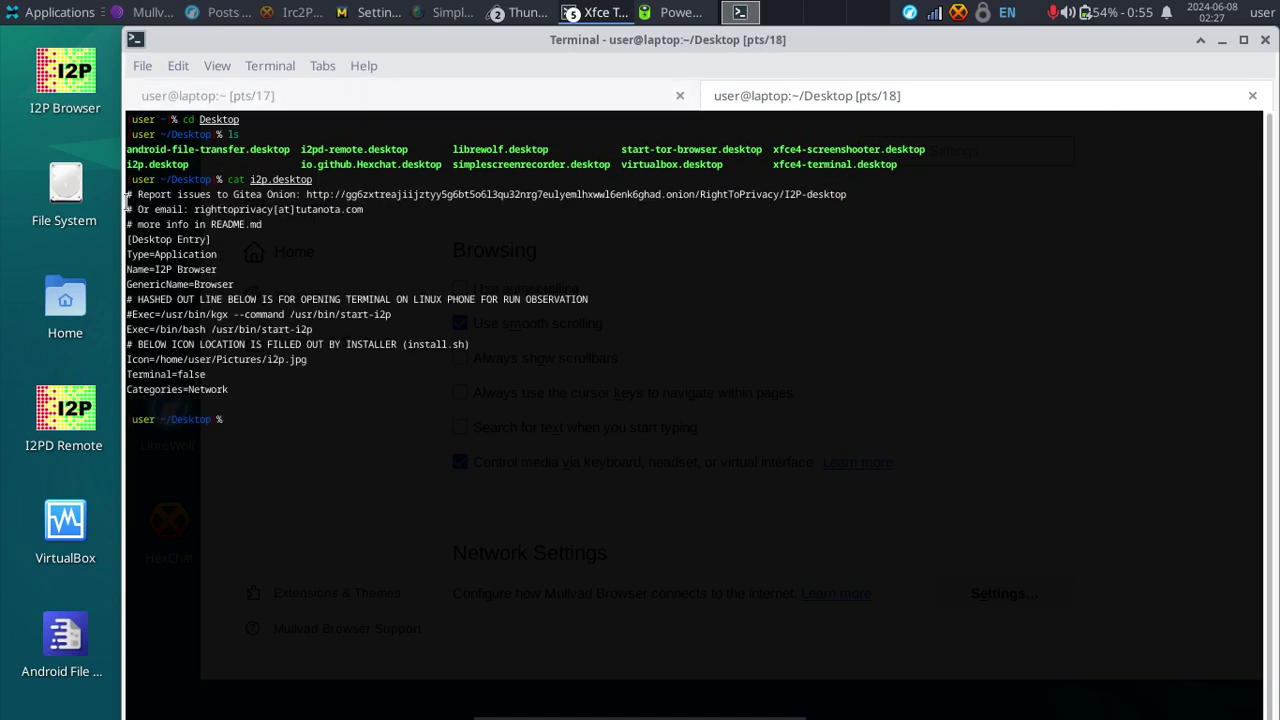
Examine the i2p.desktop contents, highlighting the icon path and the Exec line that runs /usr/bin/start-i2p, and point out the matching I2P Browser desktop launcher.
left_click(70, 85)
left_click(205, 283)
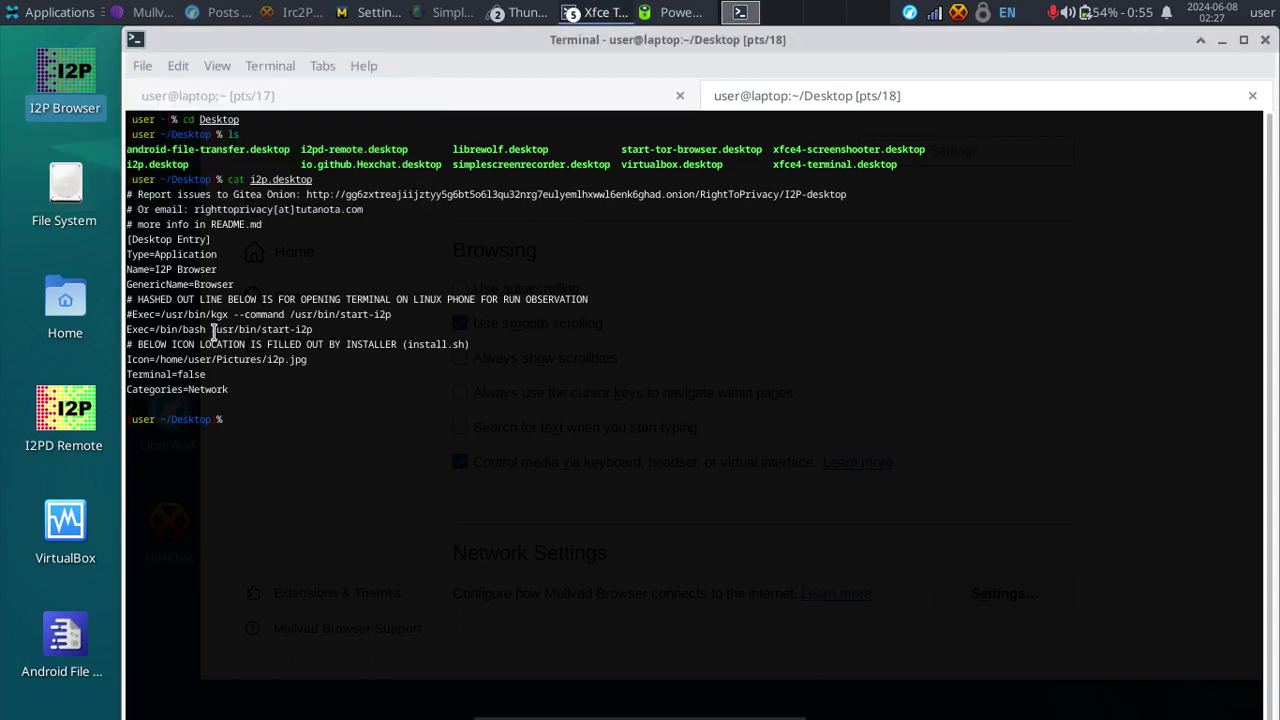
left_click_drag(310, 357, 152, 360)
left_click(285, 368)
left_click(93, 176)
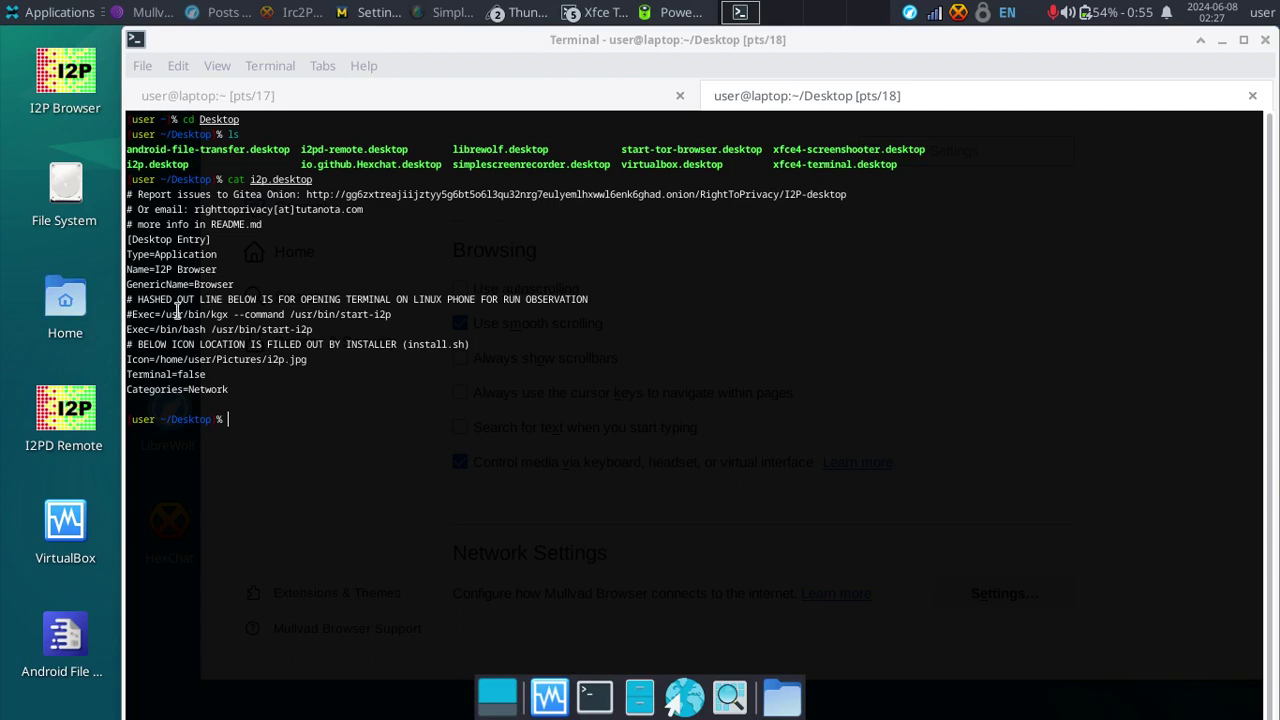
left_click_drag(130, 333, 157, 322)
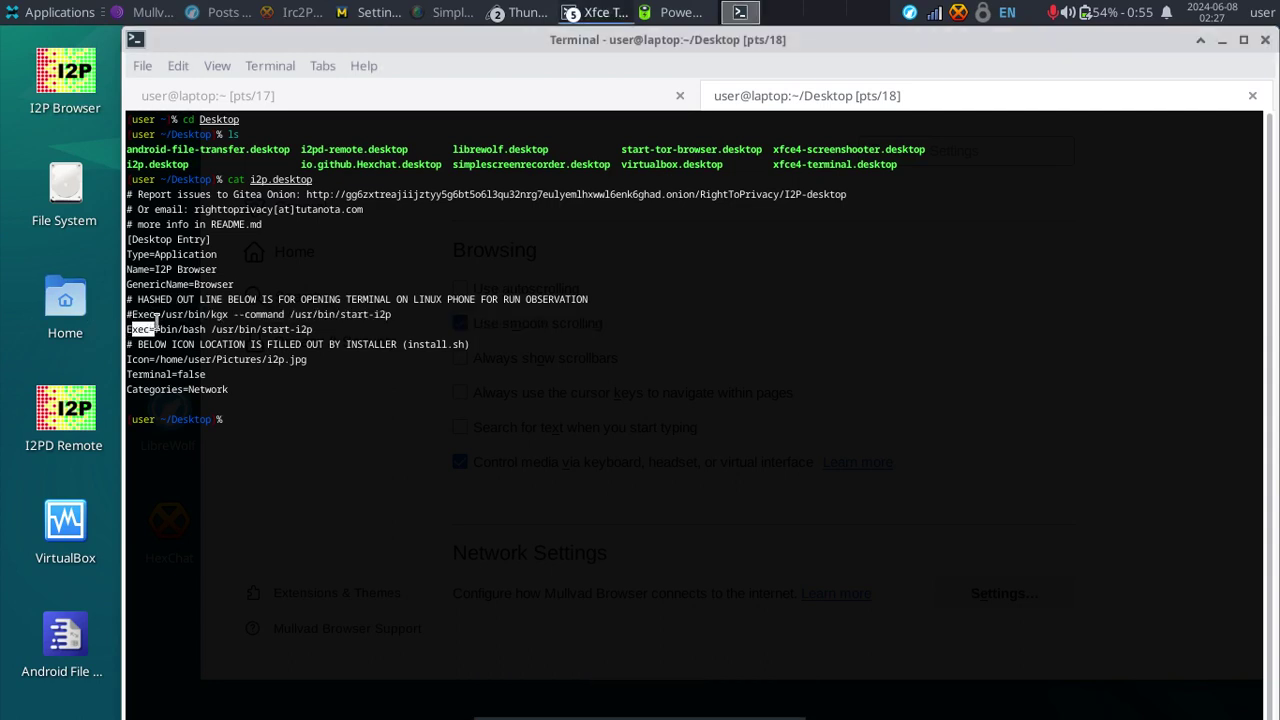
left_click(152, 316)
left_click_drag(316, 329, 264, 329)
left_click(265, 330)
Return to the start-i2p script output, reduce the terminal window's height, and read through the script's variables and router start section.
left_click(321, 98)
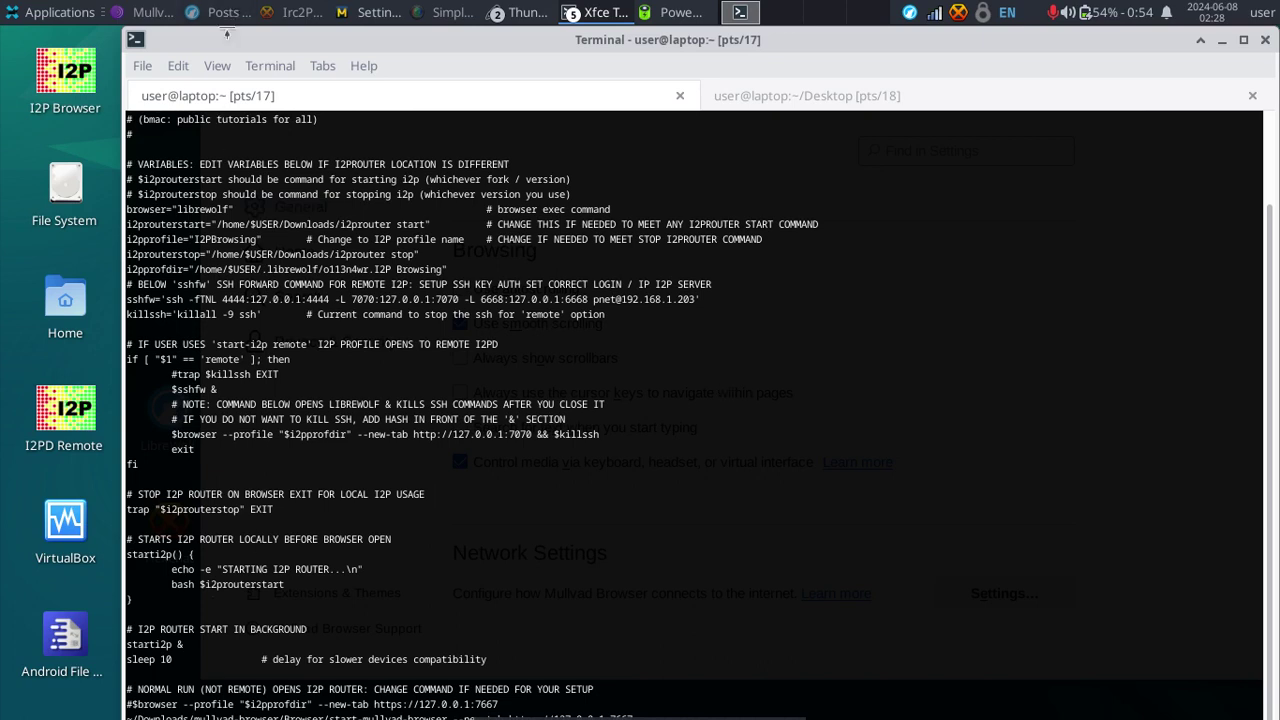
mouse_move(227, 34)
left_mouse_down()
mouse_move(231, 182)
mouse_move(225, 35)
left_mouse_up()
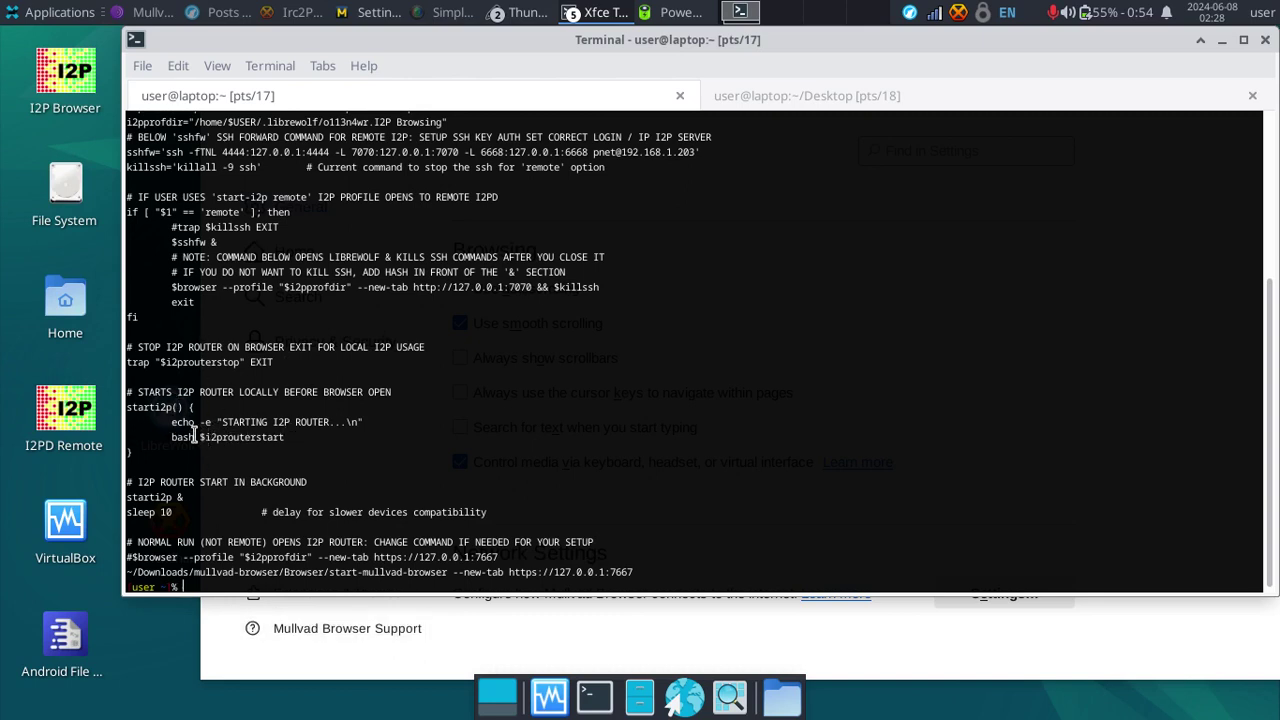
scroll(176, 433, "up", 6)
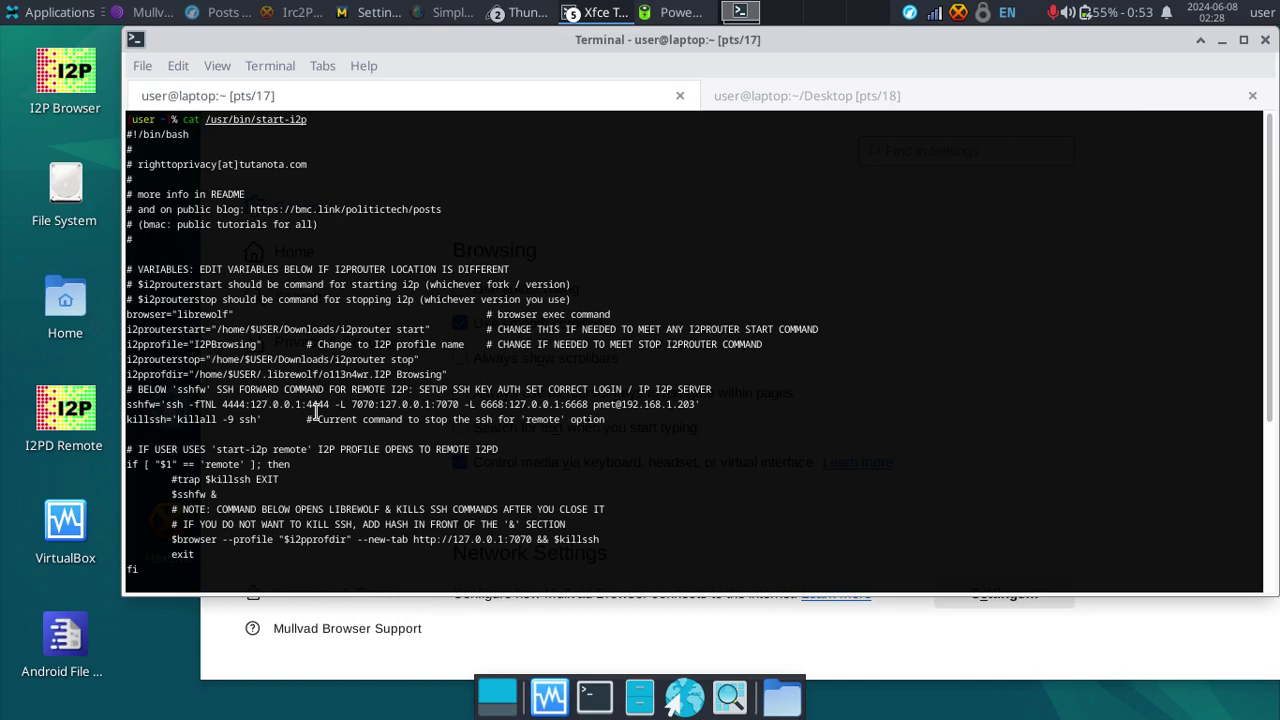
scroll(310, 412, "down", 6)
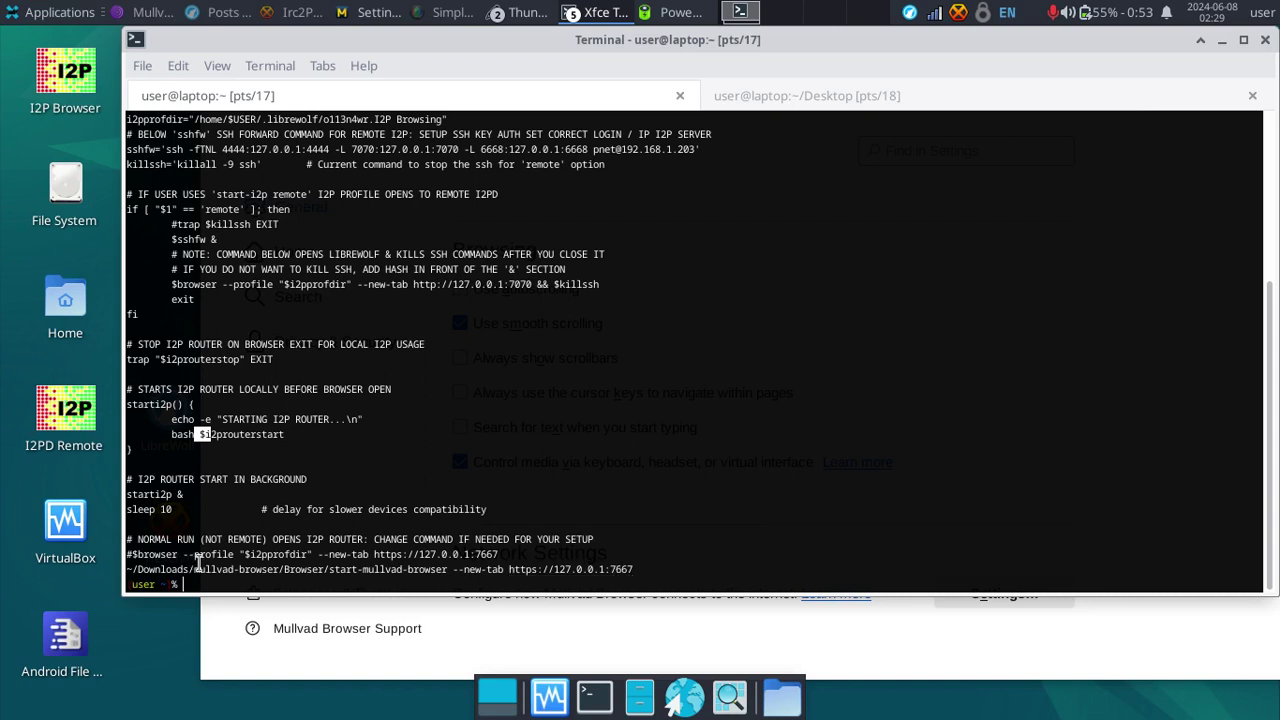
Highlight the commented-out $browser command and the start-mullvad-browser path in the launch commands ending the start-i2p script.
left_click_drag(655, 565, 208, 556)
left_click(205, 552)
left_click_drag(515, 548, 127, 553)
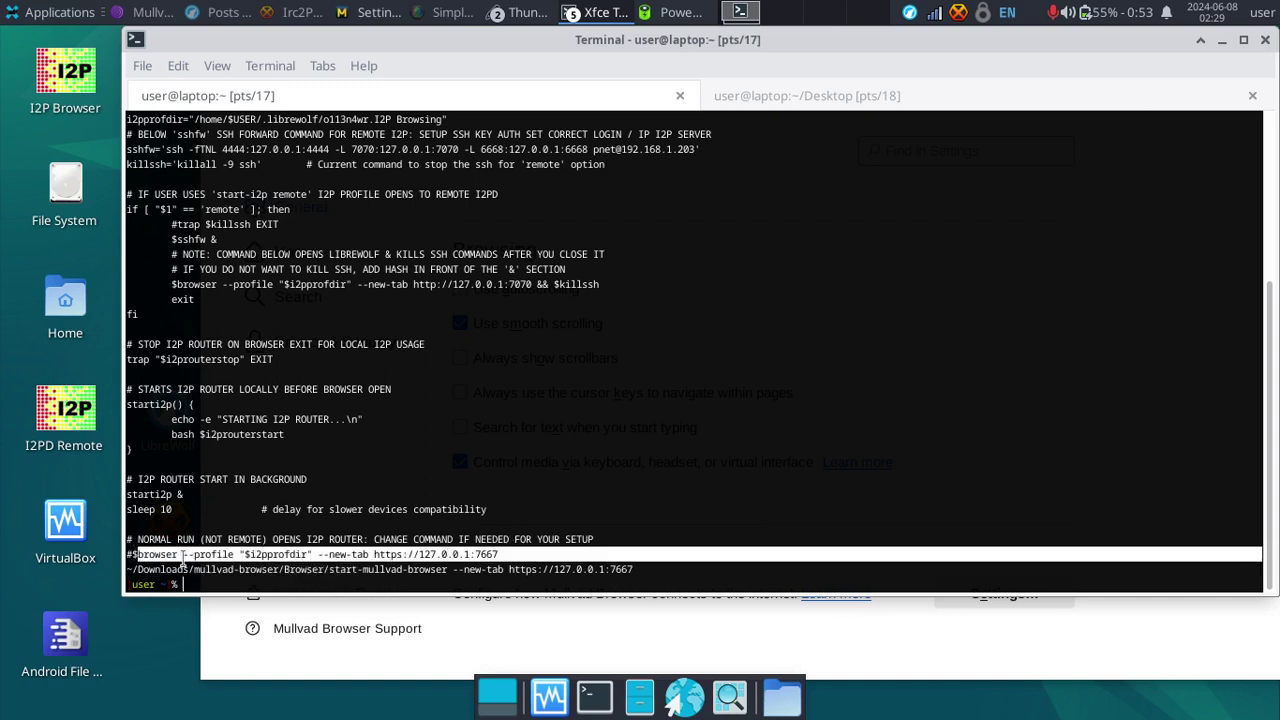
left_click(140, 561)
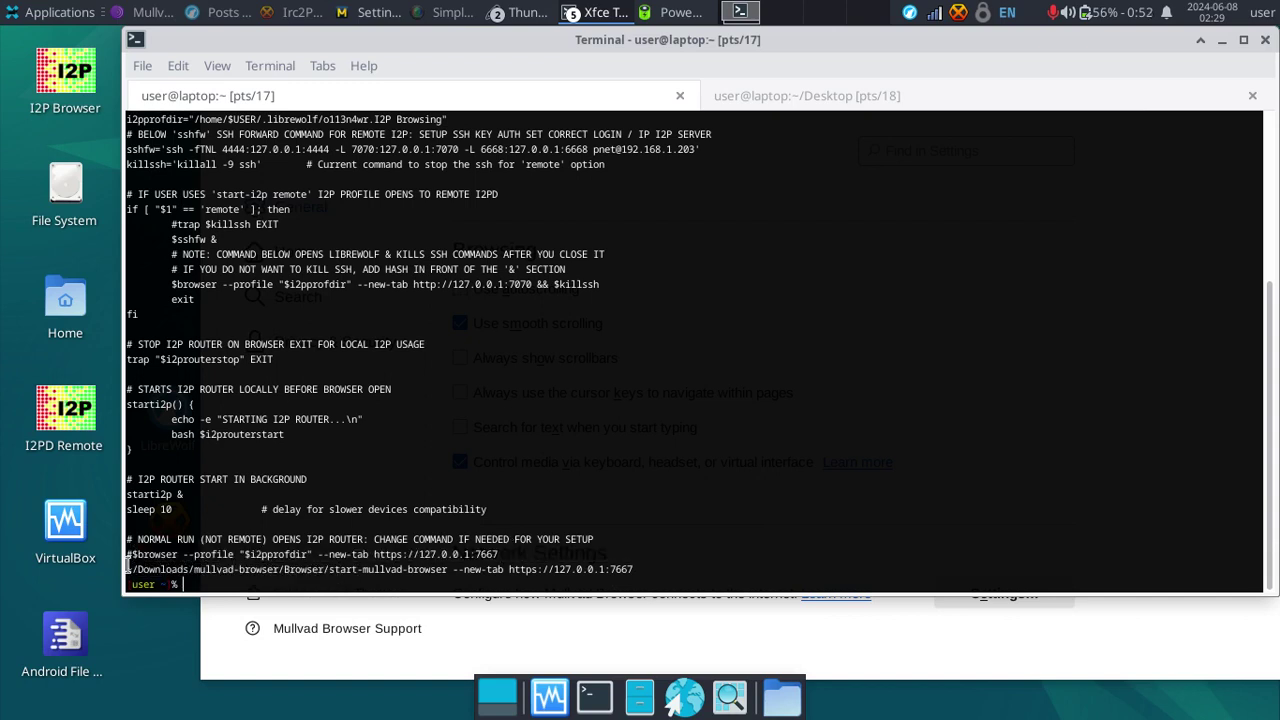
left_click_drag(127, 568, 447, 564)
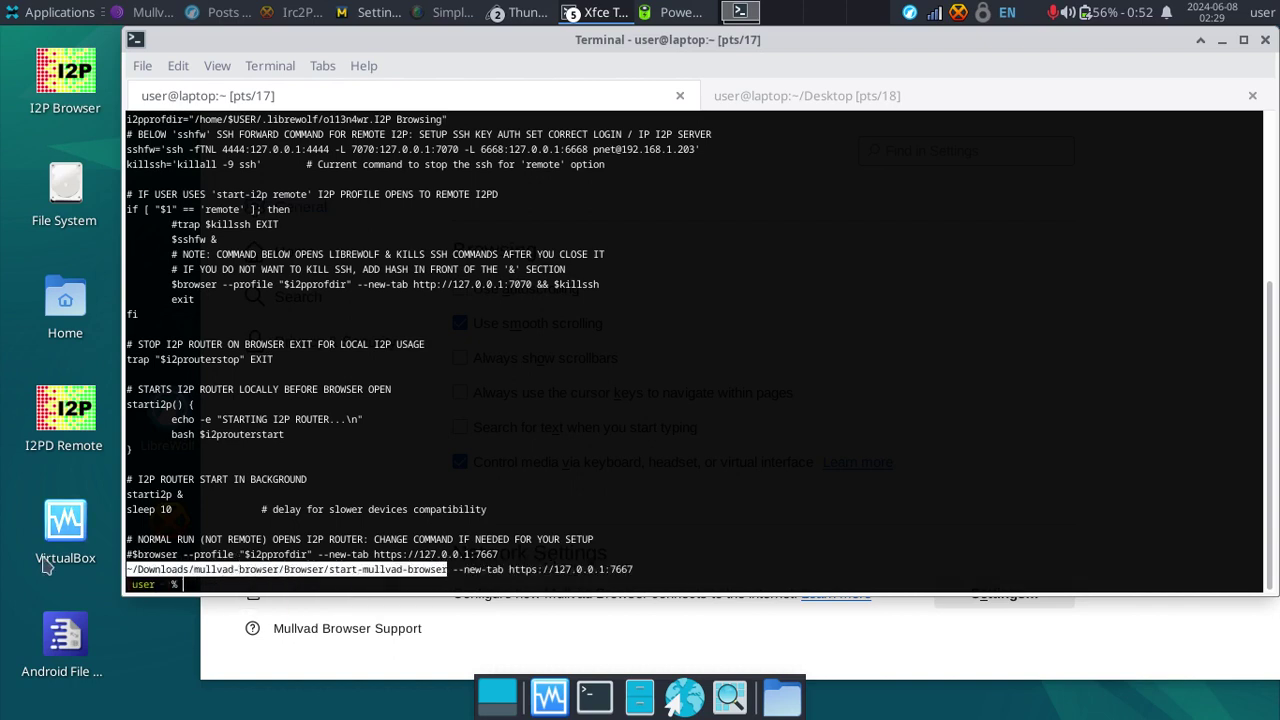
left_click(129, 565)
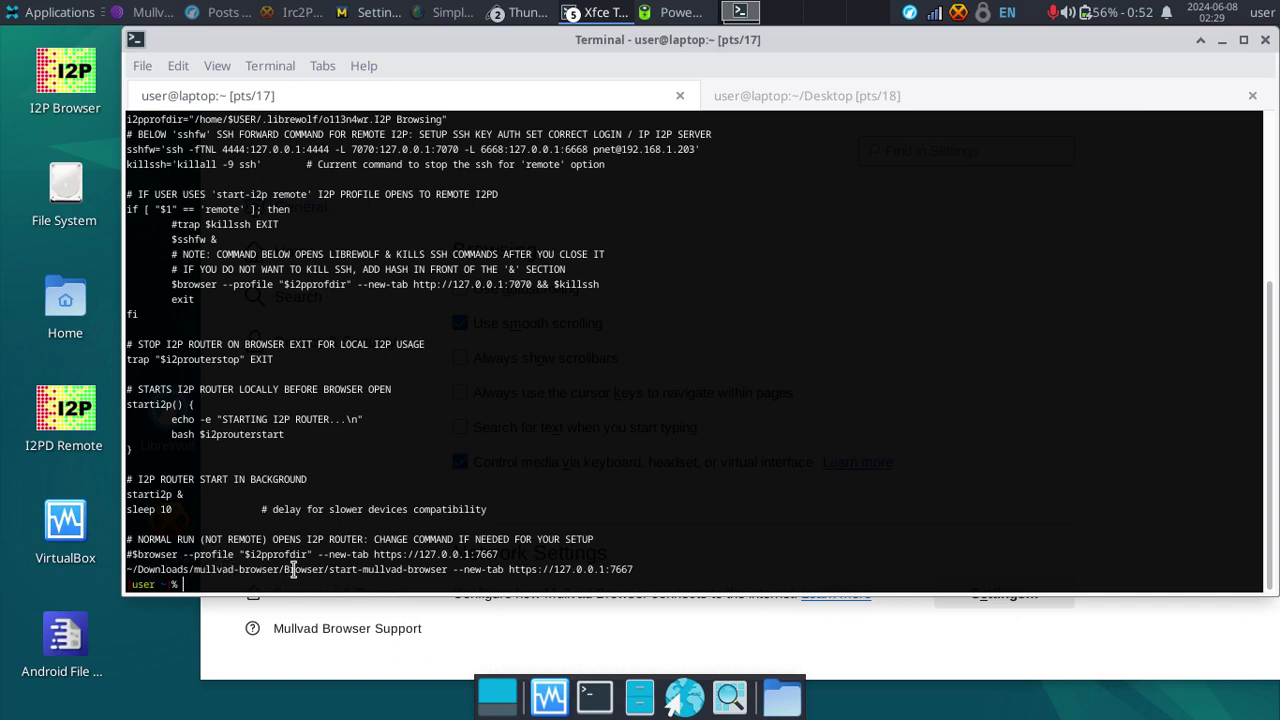
left_click_drag(449, 569, 191, 569)
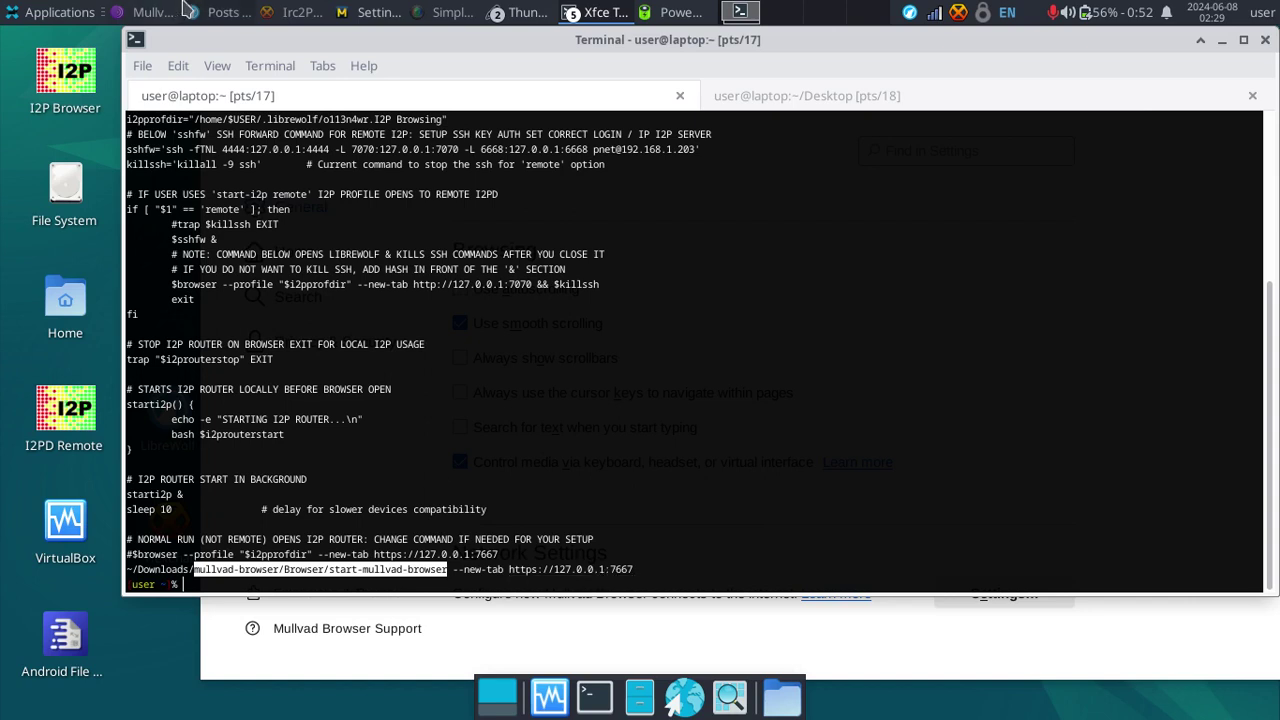
Switch to Mullvad Browser and view the Mullvad VPN Linux download page and the Linux app installation guide.
left_click(366, 10)
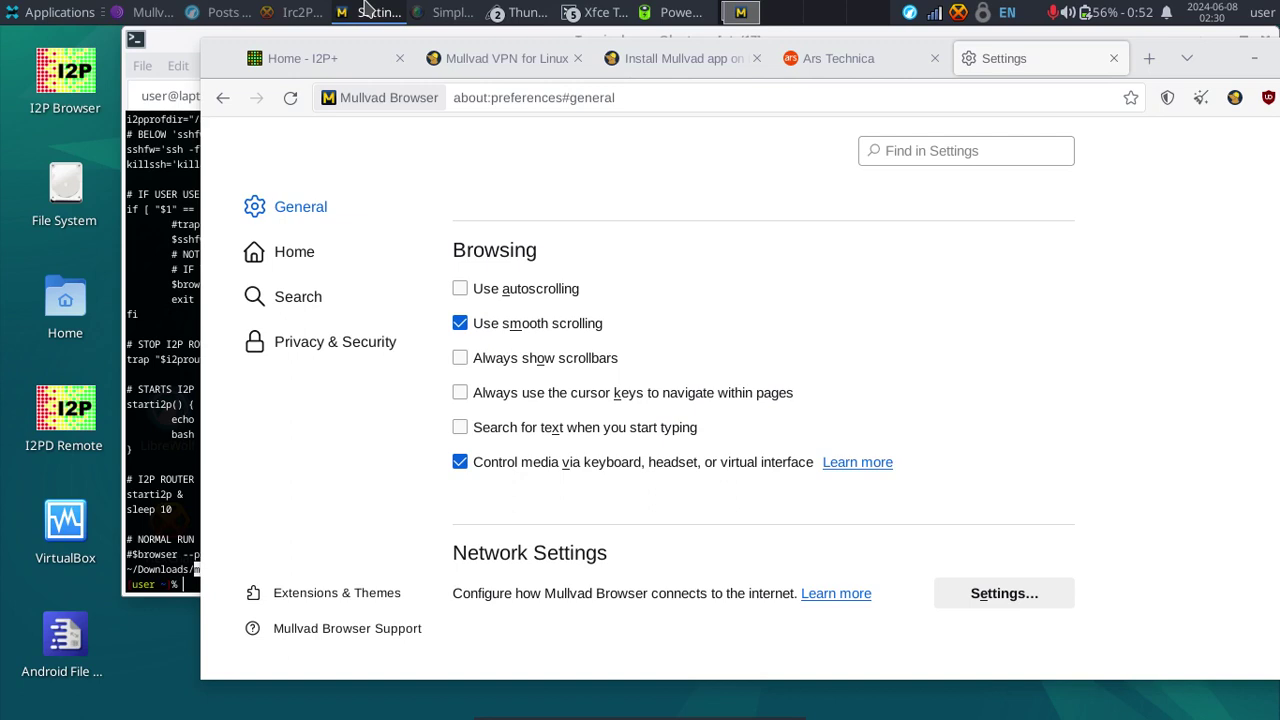
left_click(526, 64)
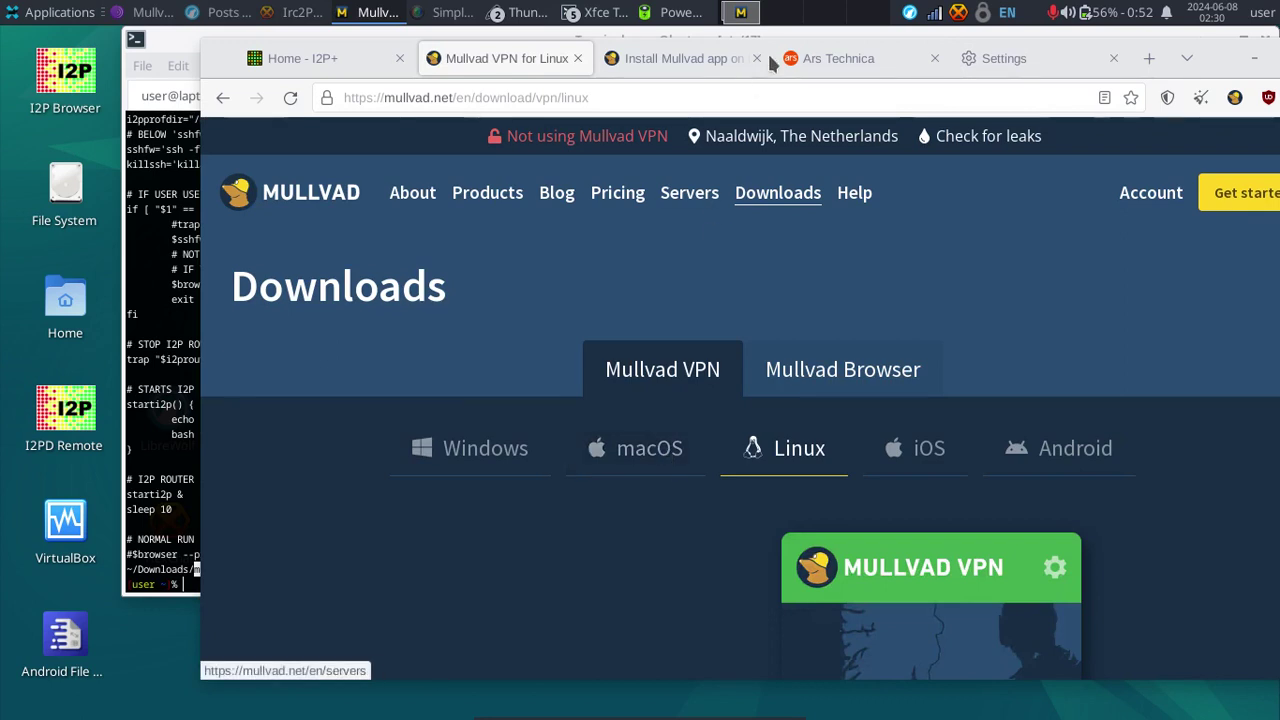
left_click(655, 60)
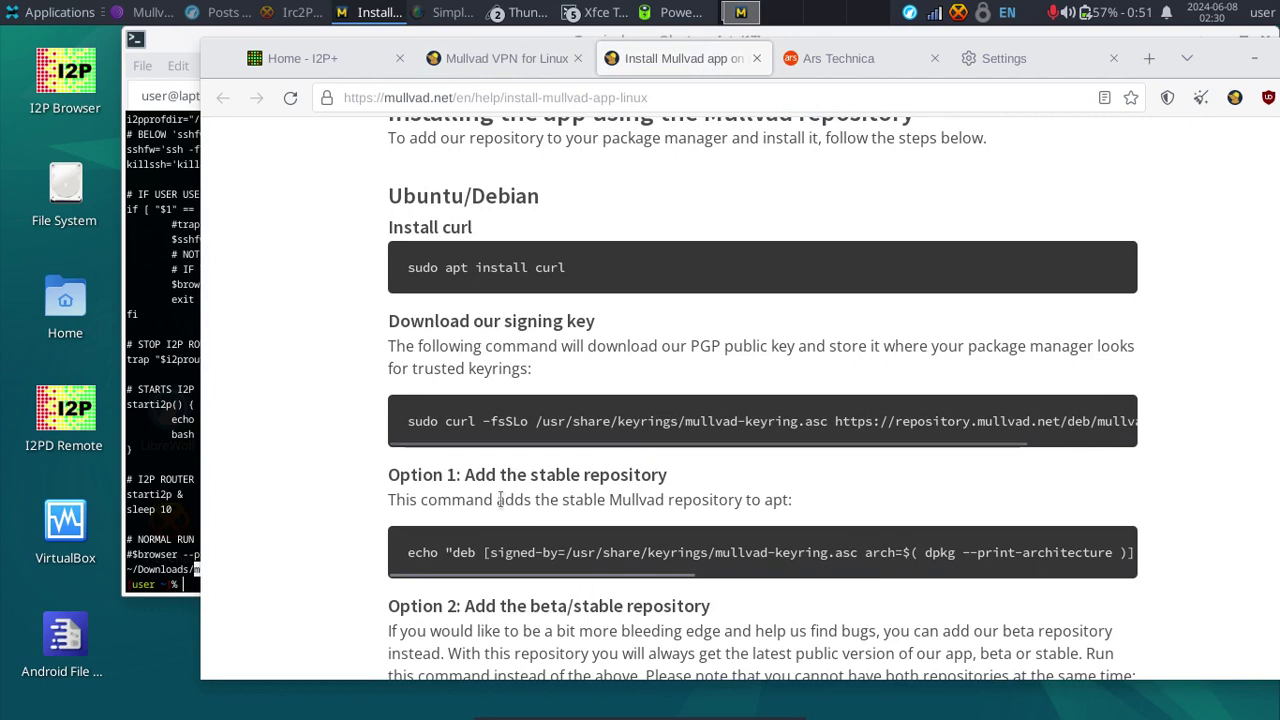
scroll(592, 402, "up", 4)
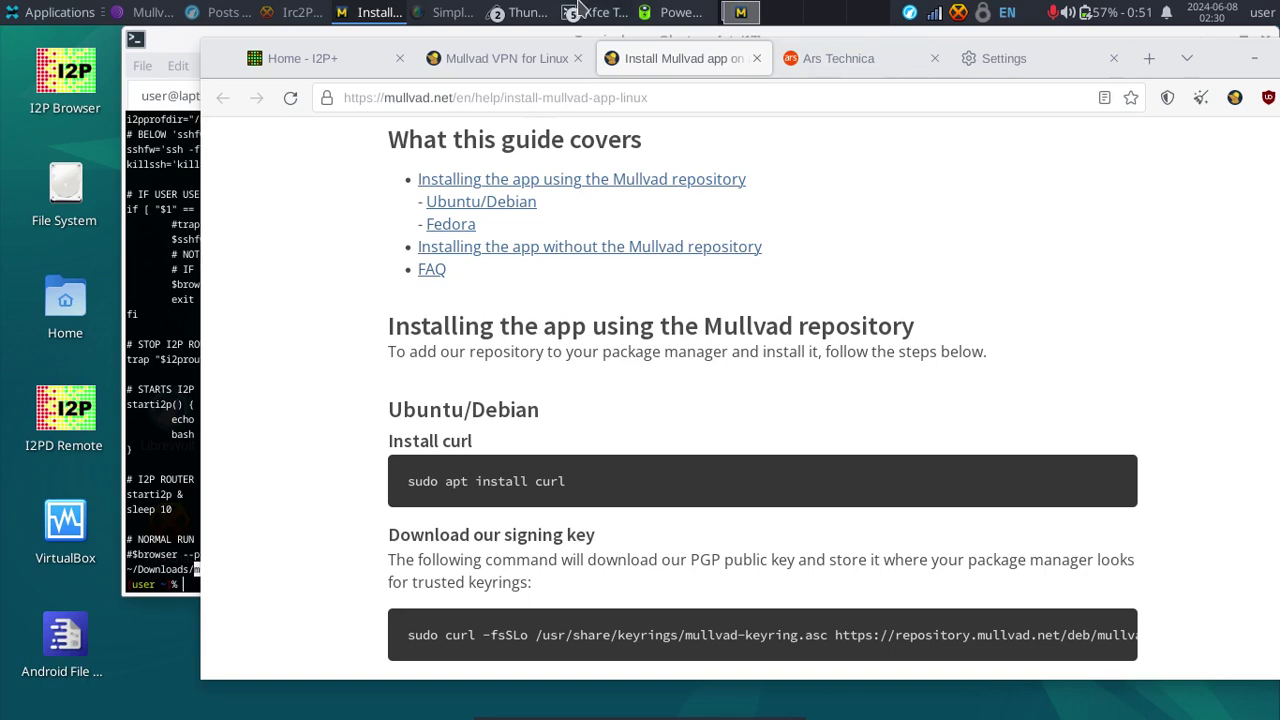
left_click(456, 68)
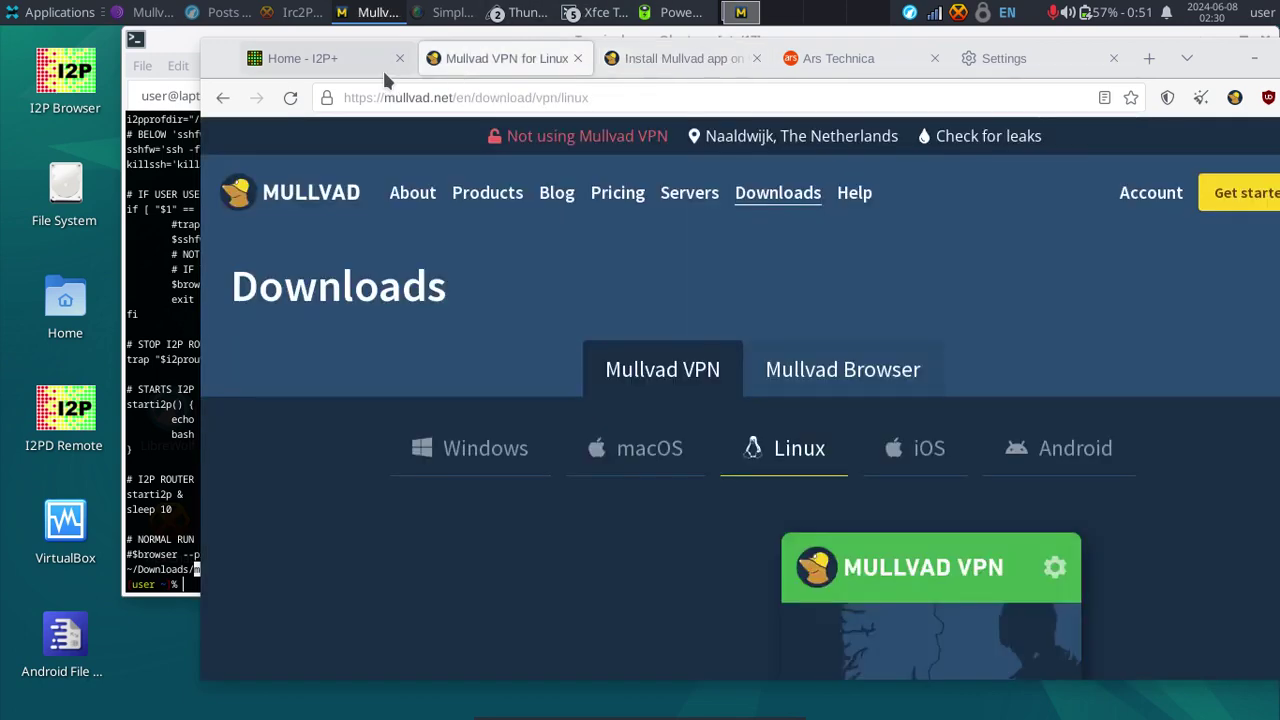
View the I2P+ router console home page and open the browser's network connection settings to review the proxy configuration.
left_click(329, 60)
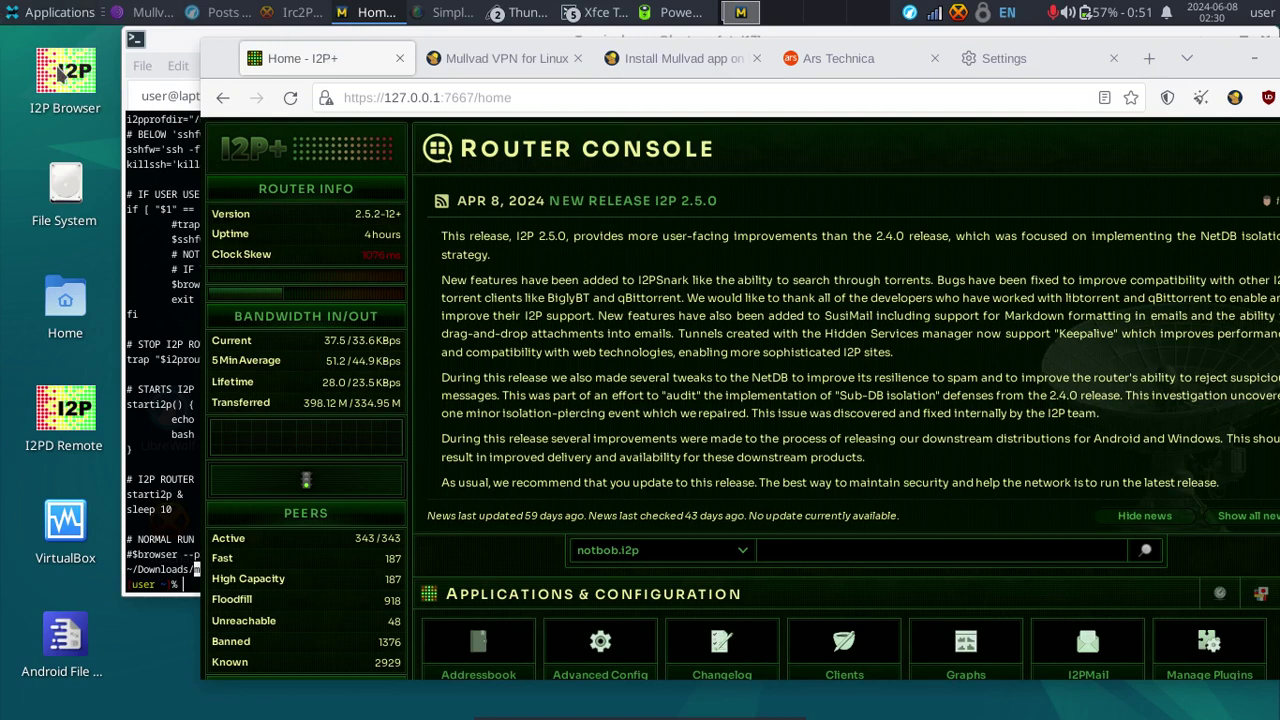
mouse_move(60, 78)
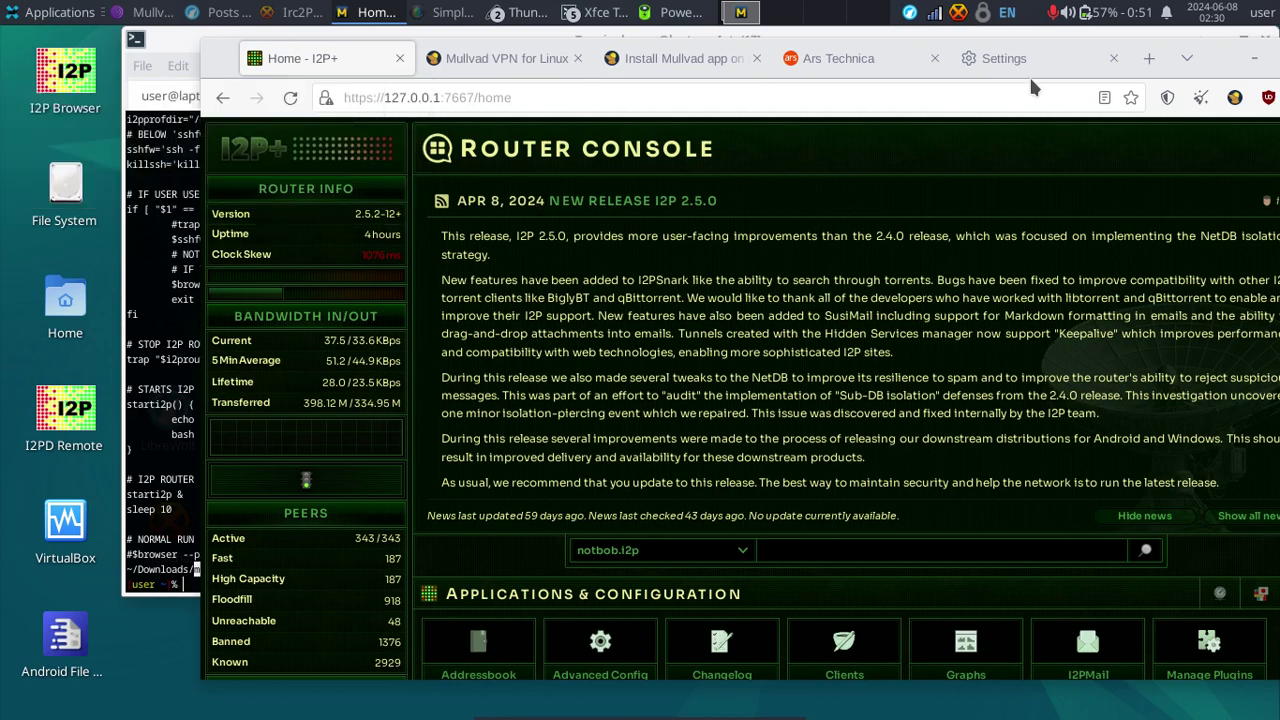
left_click(1044, 52)
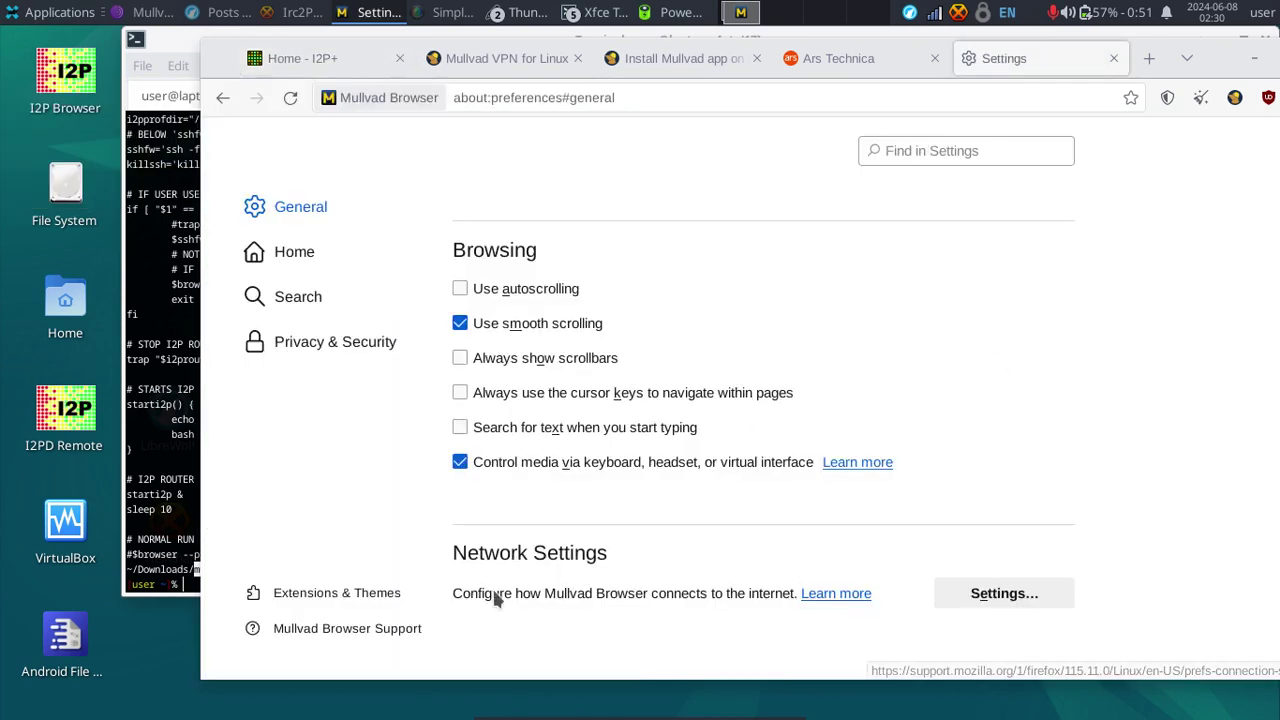
left_click(1020, 595)
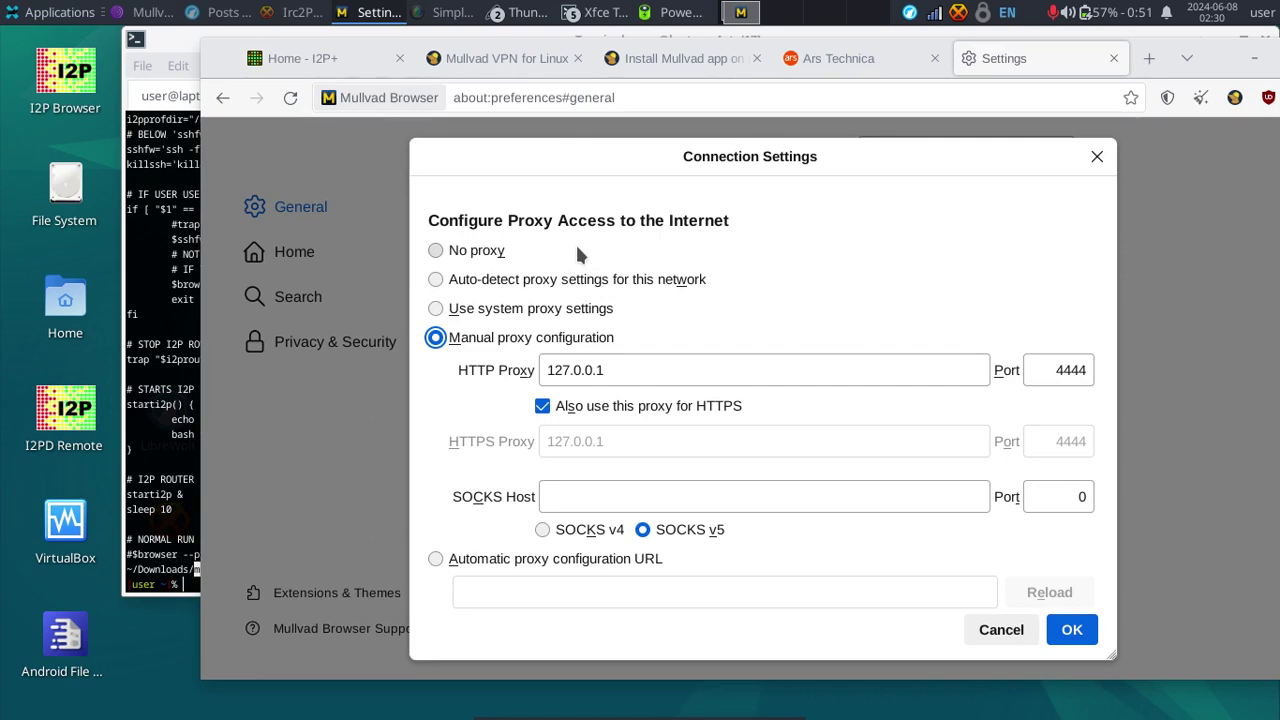
Look over the applications and sites of interest on the I2P+ console home page, and open the router sitemap.
key("ctrl+1")
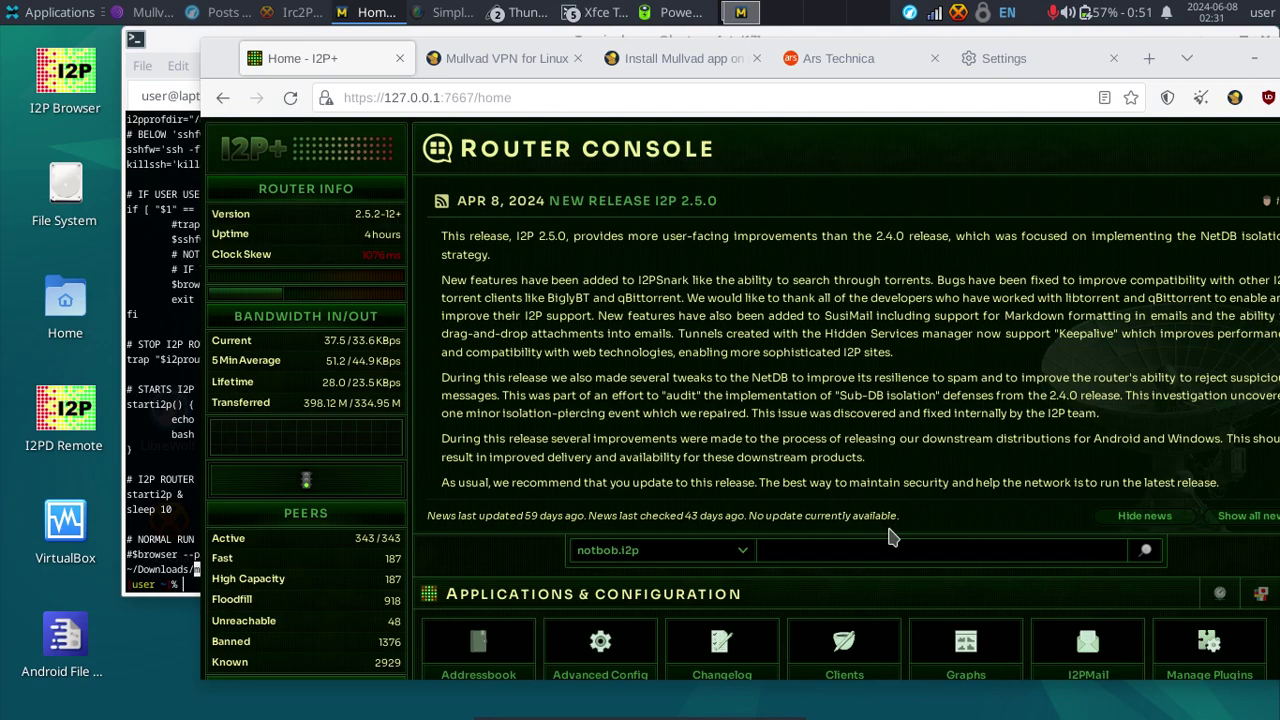
scroll(871, 540, "down", 5)
scroll(650, 485, "down", 4)
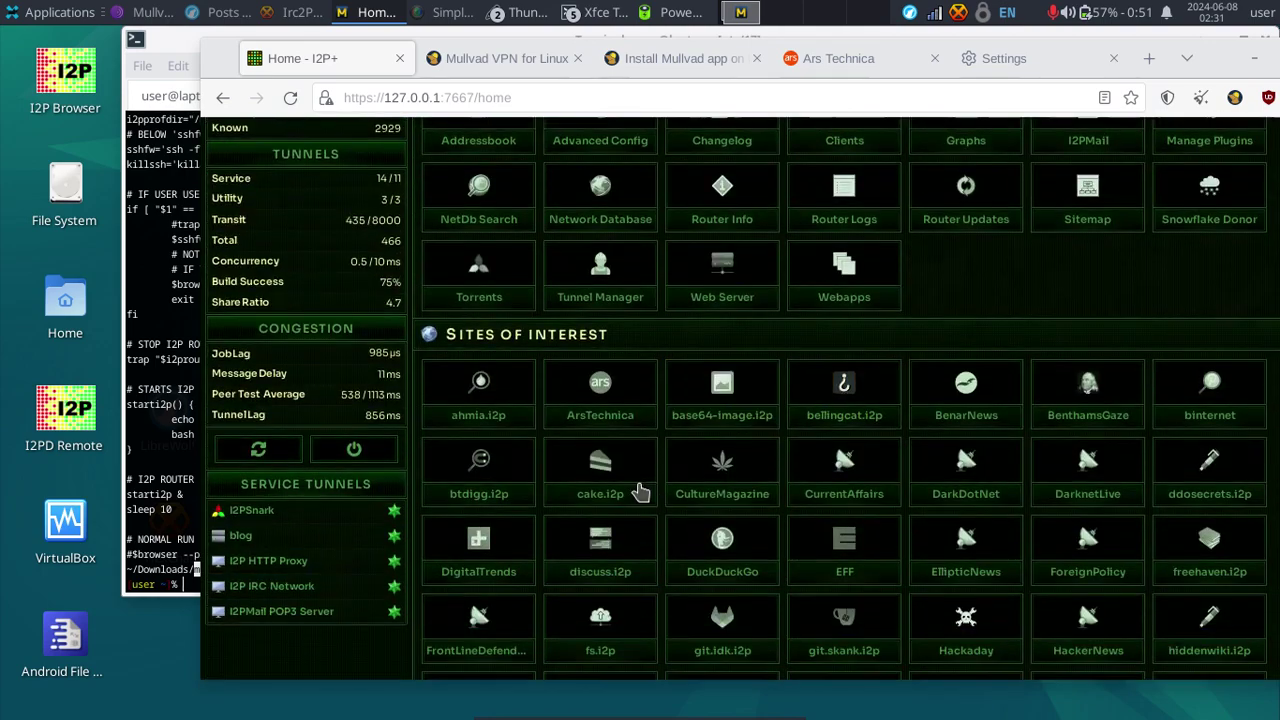
scroll(319, 464, "up", 4)
scroll(319, 464, "up", 1)
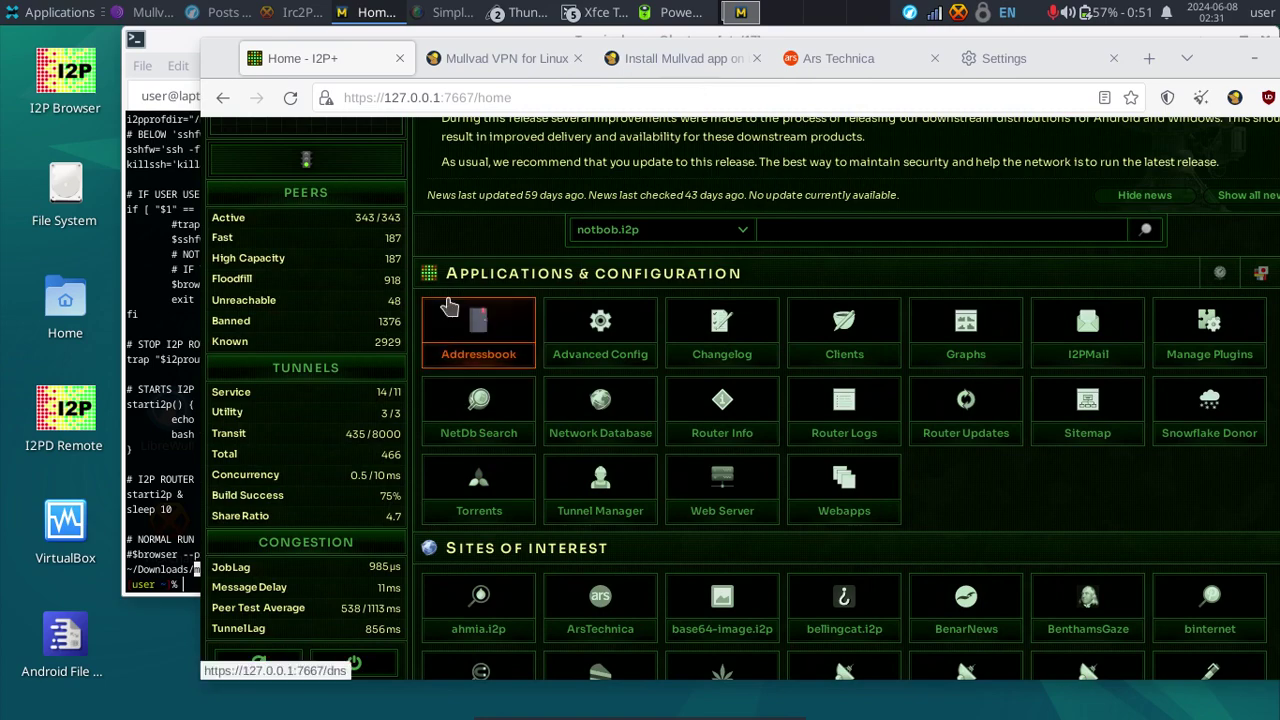
scroll(447, 297, "up", 4)
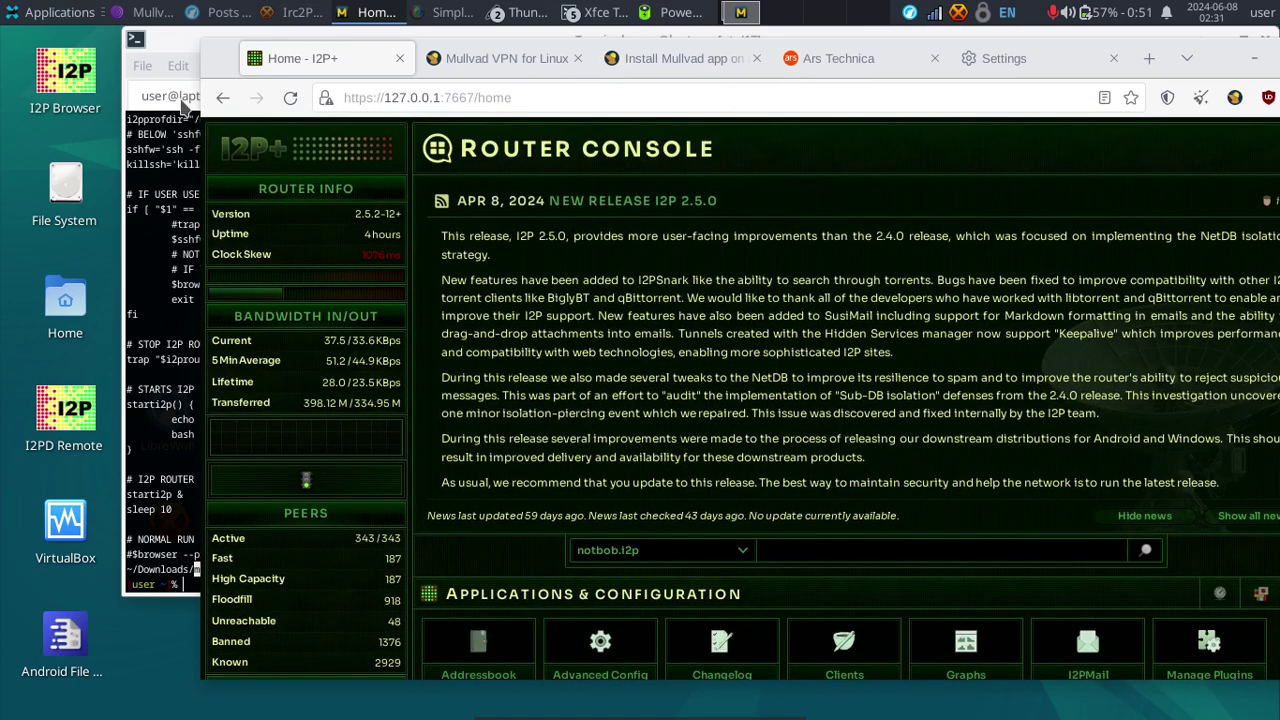
left_click(246, 155)
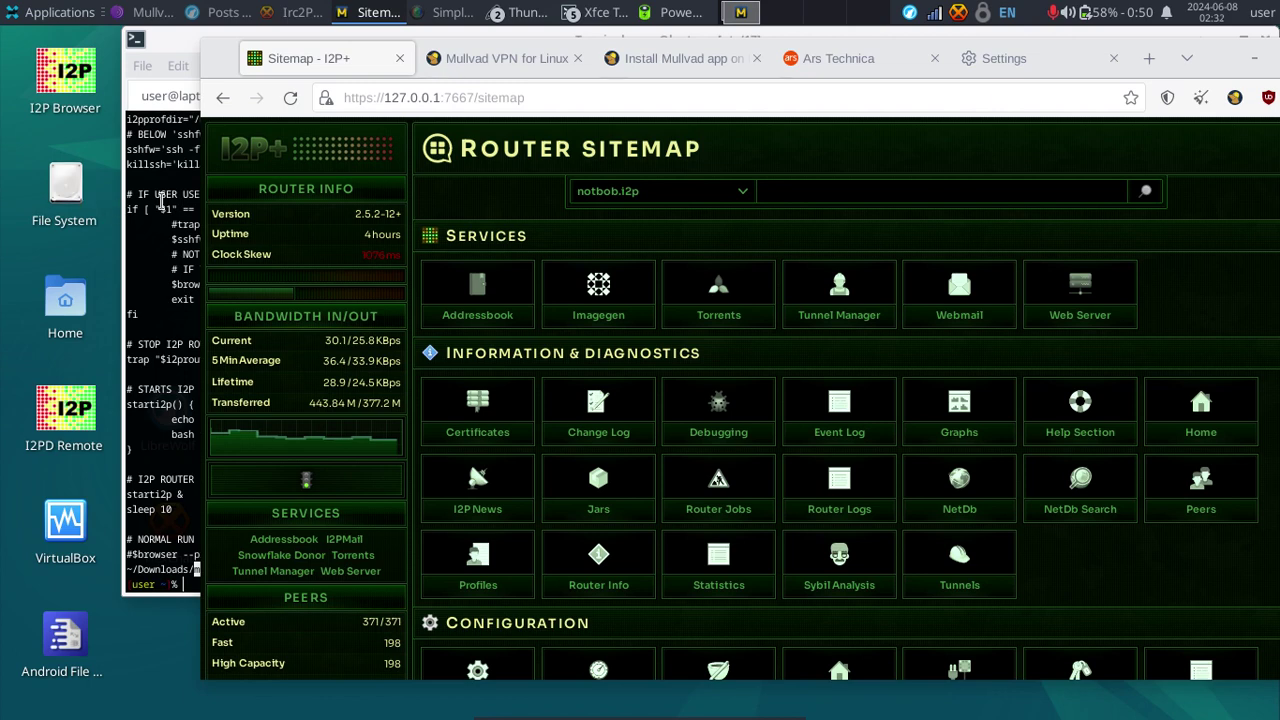
Revisit the Mullvad download page, installation guide and proxy settings, and switch back to the terminal showing the start-i2p script.
left_click(466, 59)
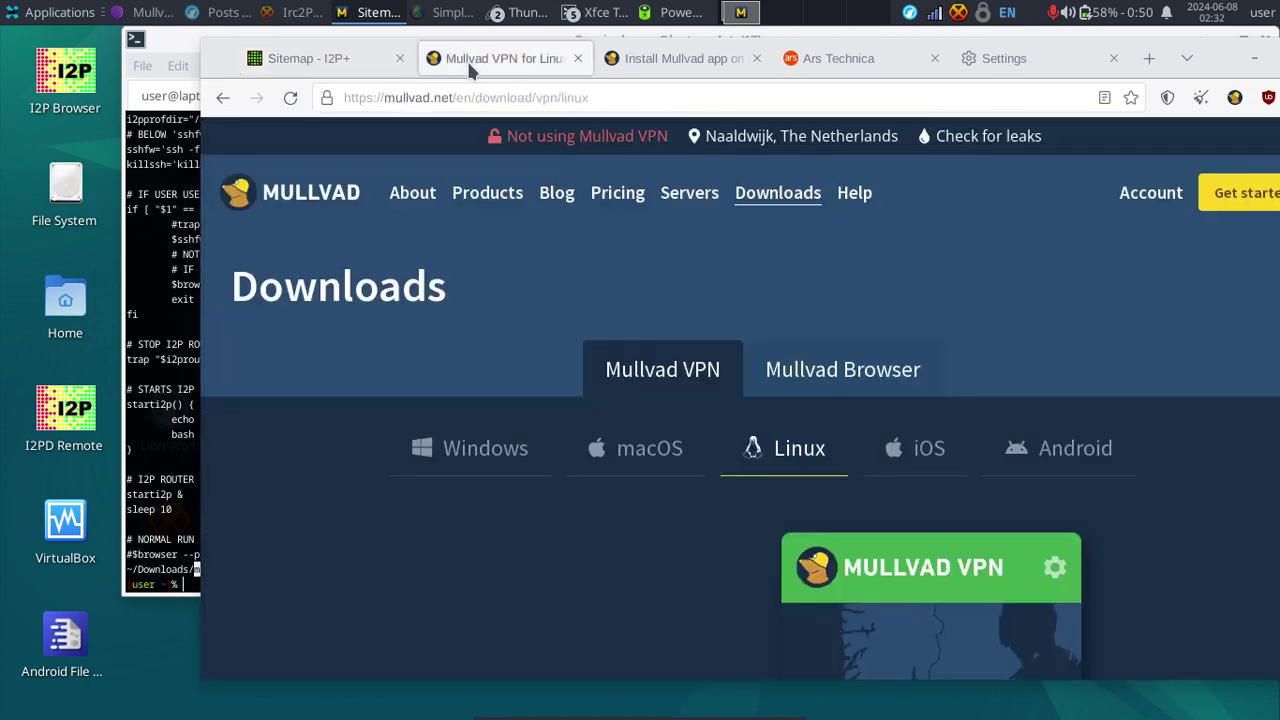
left_click(718, 58)
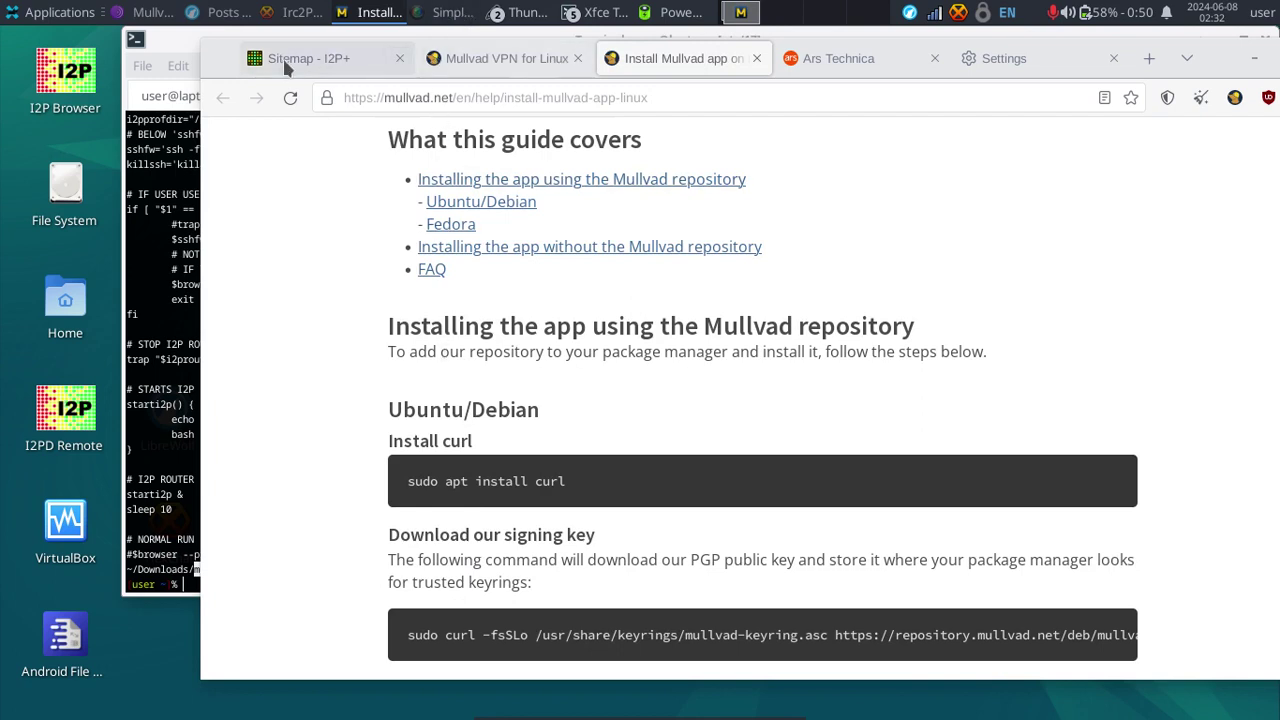
left_click(1023, 58)
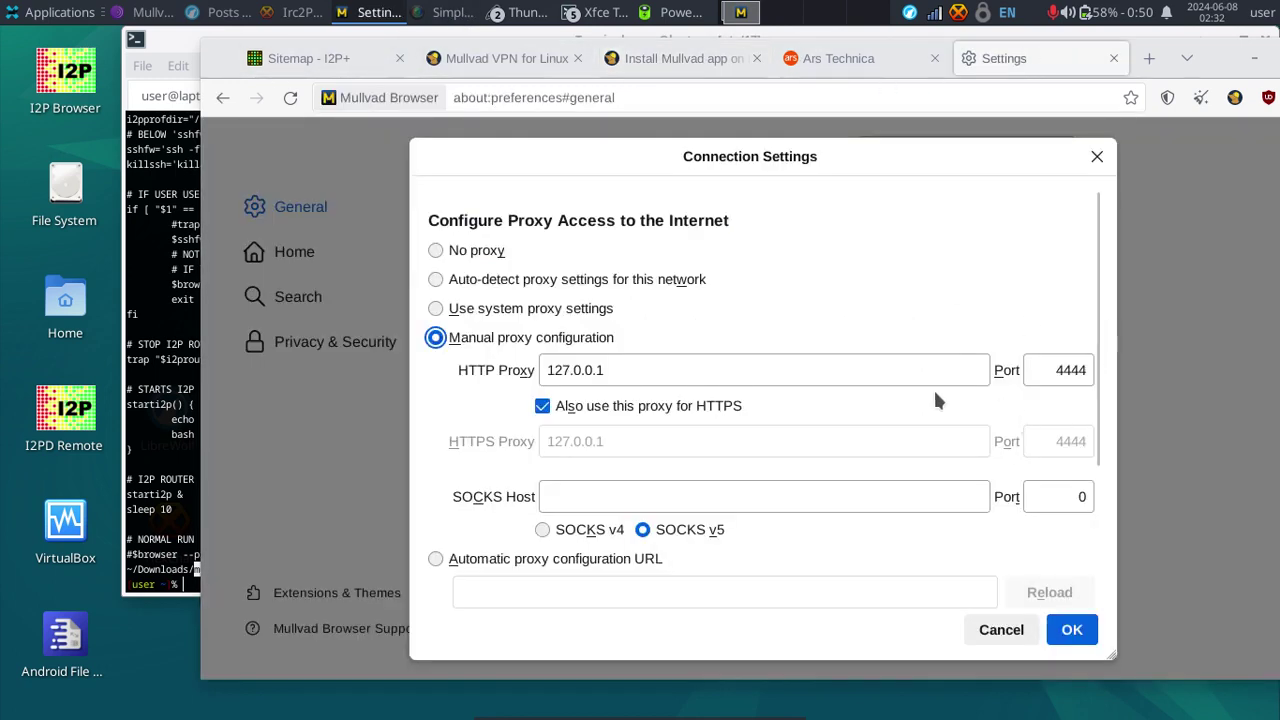
left_click(130, 150)
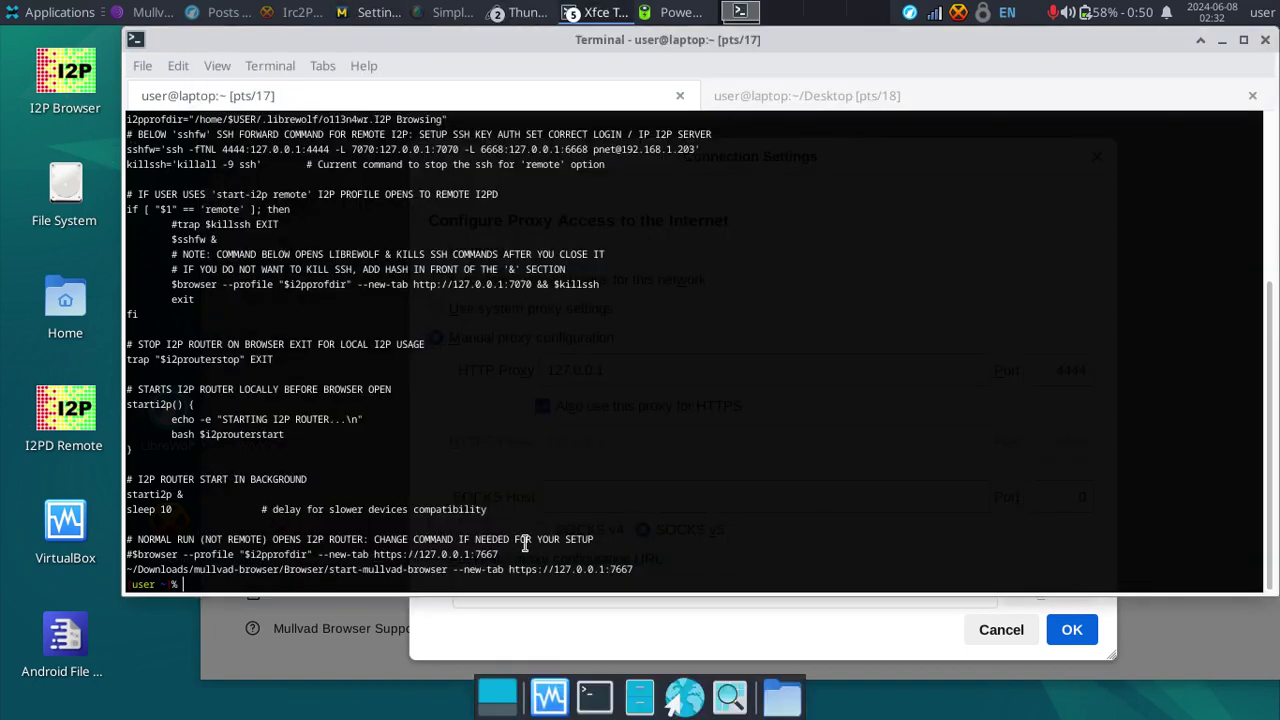